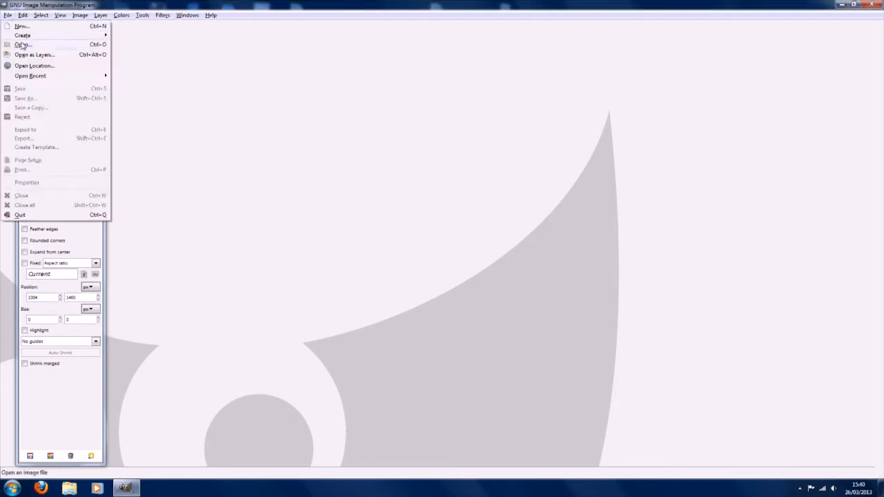
- Open the image file "scanned or photgraphed drawing.JPG" from the Tutorial folder
{"action": "left_click", "coordinate": [22, 44]}
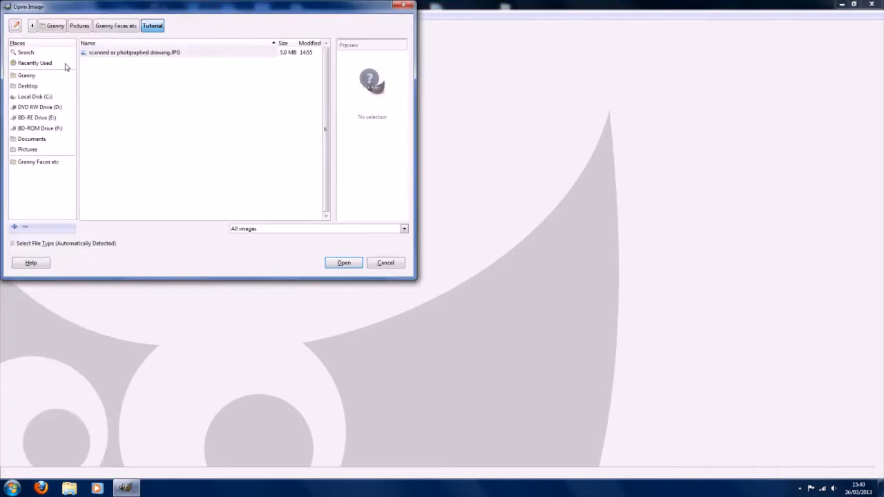
{"action": "left_click", "coordinate": [132, 53]}
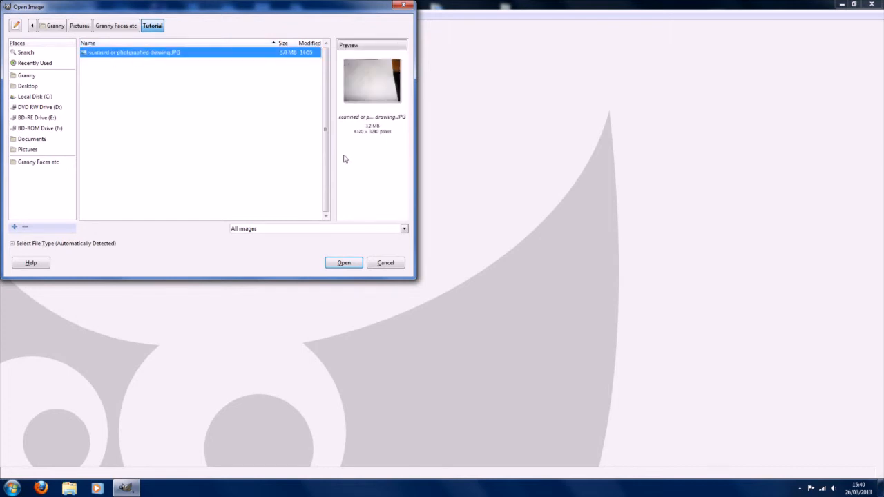
{"action": "left_click", "coordinate": [344, 262]}
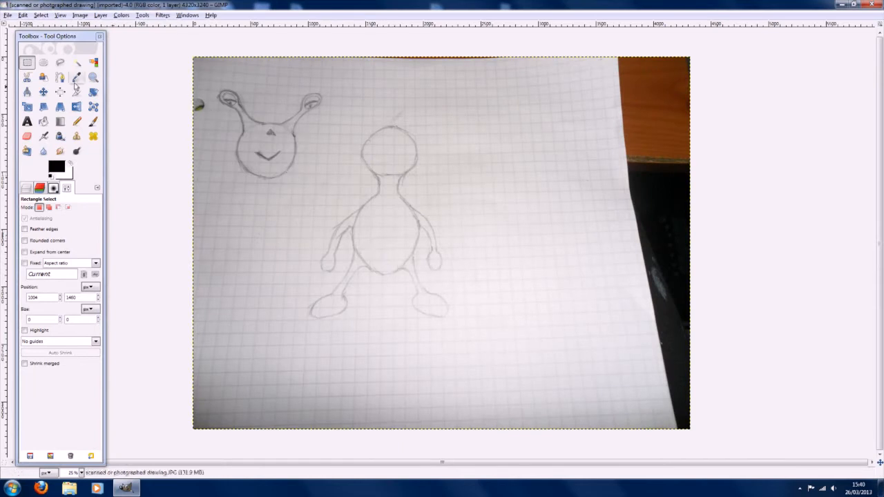
- Make a rectangular selection of about 1032 × 956 px around the antennaed head sketch and copy it
{"action": "left_click", "coordinate": [30, 65]}
{"action": "left_click_drag", "start_coordinate": [210, 80], "coordinate": [334, 197]}
{"action": "left_click", "coordinate": [268, 139]}
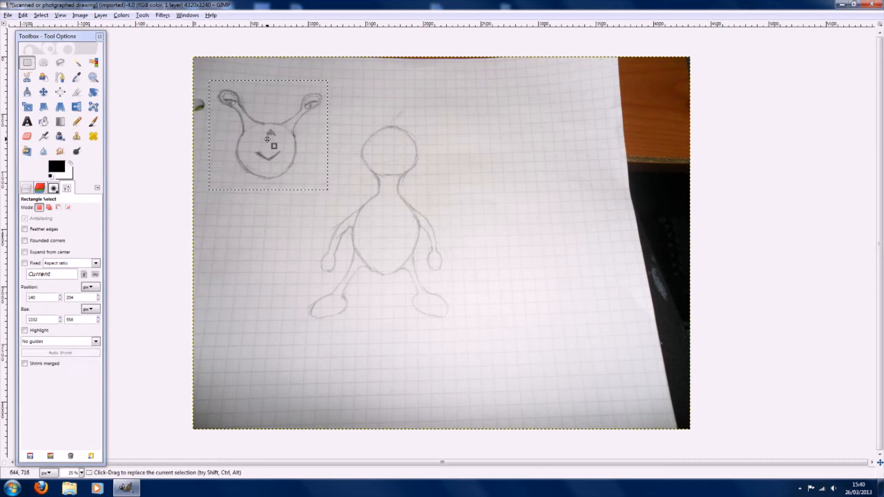
{"action": "key", "text": "ctrl+c"}
- Create a new image from the copied head and place its window over the middle of the drawing
{"action": "left_click", "coordinate": [8, 15]}
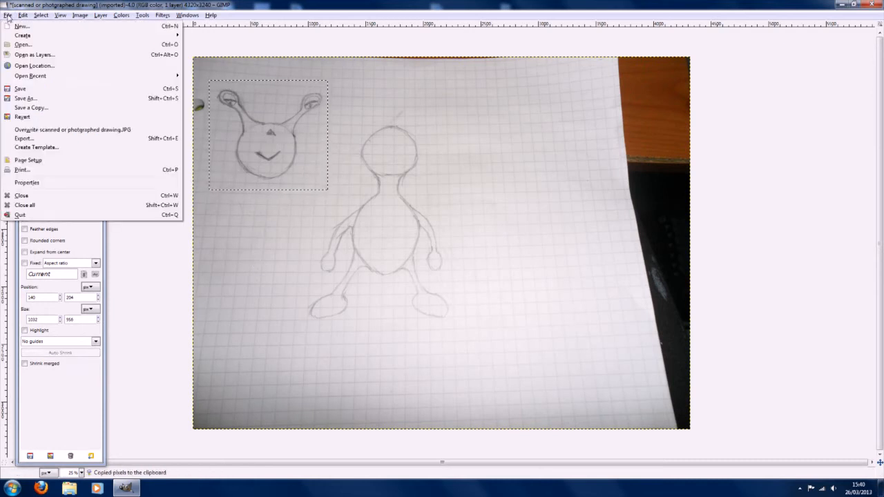
{"action": "mouse_move", "coordinate": [177, 35]}
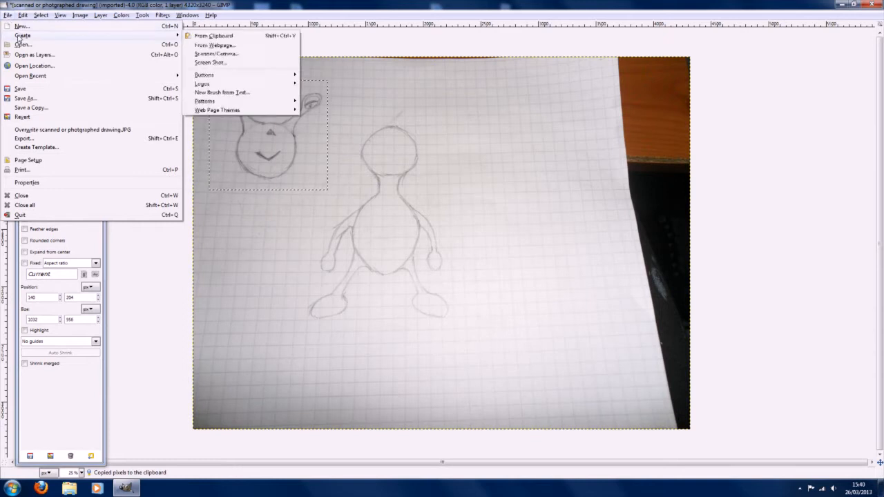
{"action": "left_click", "coordinate": [192, 35]}
{"action": "left_click_drag", "start_coordinate": [288, 88], "coordinate": [473, 83]}
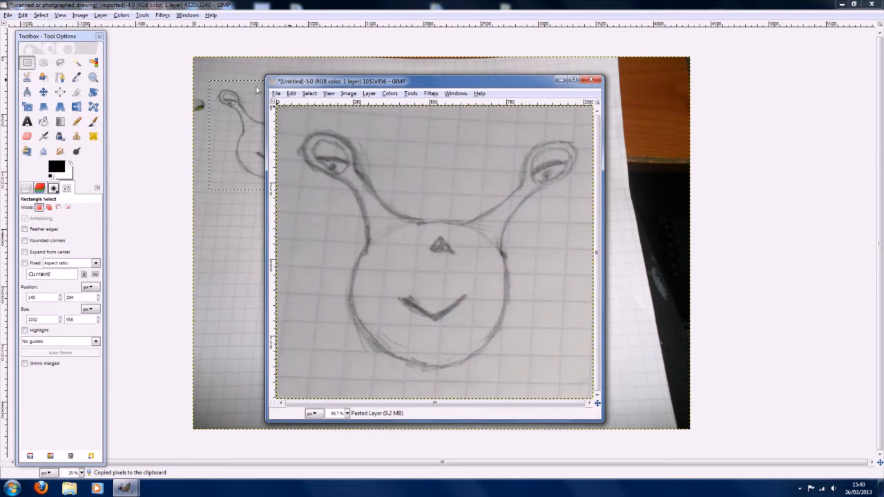
- Export the head image as "new avatar head.png" into the Tutorial folder under Granny Faces etc, and close it without saving
{"action": "left_click", "coordinate": [290, 93]}
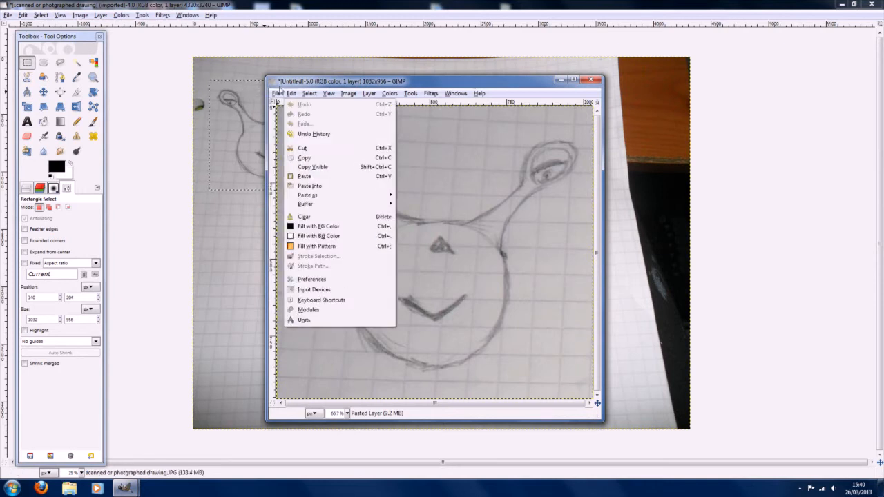
{"action": "left_click", "coordinate": [277, 93]}
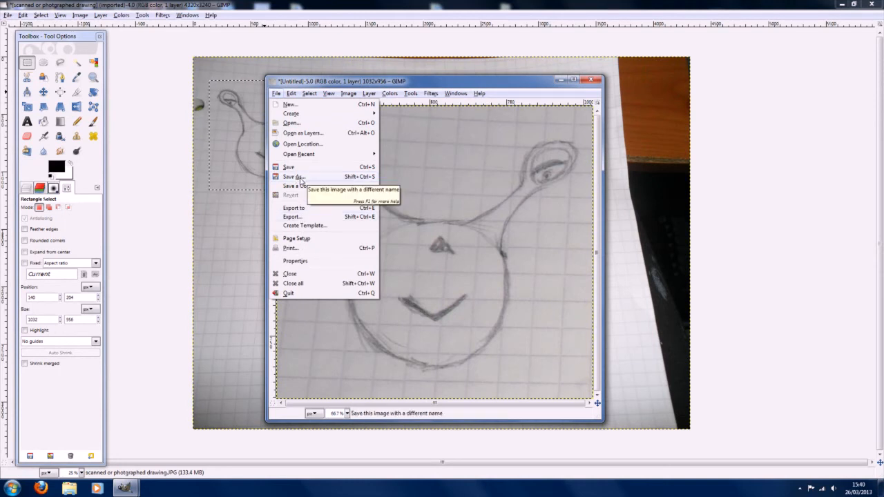
{"action": "left_click", "coordinate": [304, 217]}
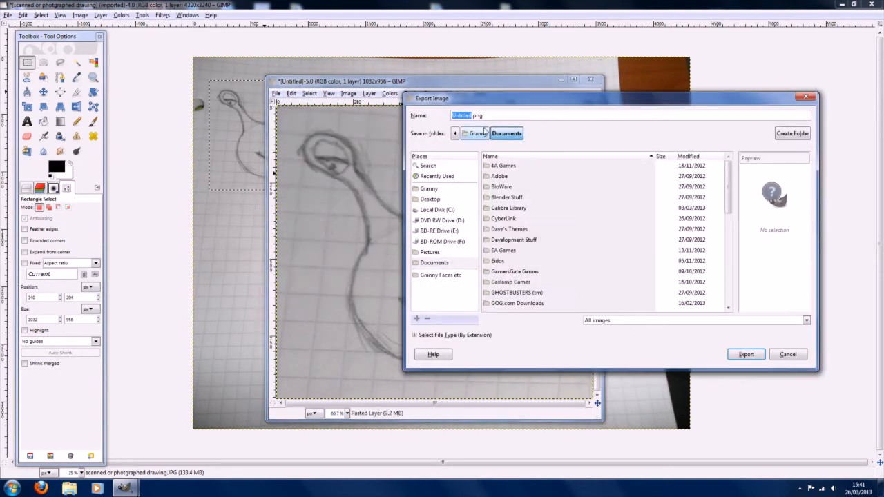
{"action": "left_click", "coordinate": [441, 275]}
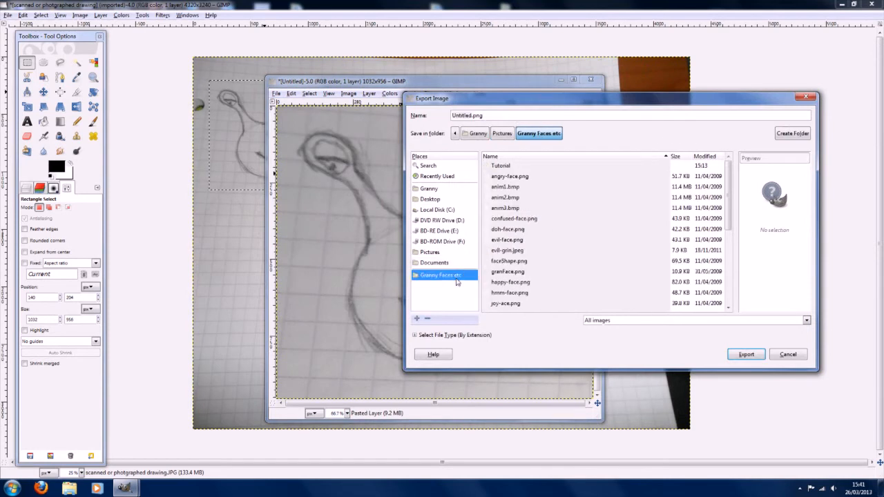
{"action": "double_click", "coordinate": [503, 166]}
{"action": "left_click", "coordinate": [472, 115]}
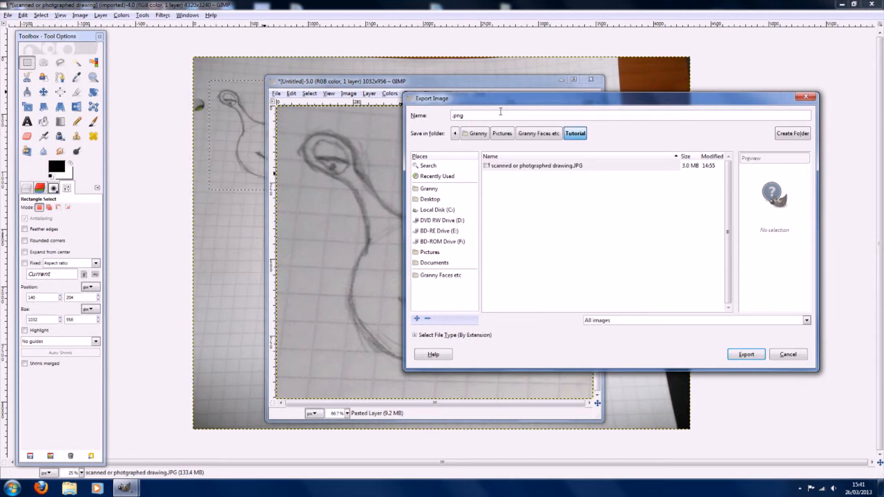
{"action": "type", "text": "new avatar head"}
{"action": "key", "text": "Return"}
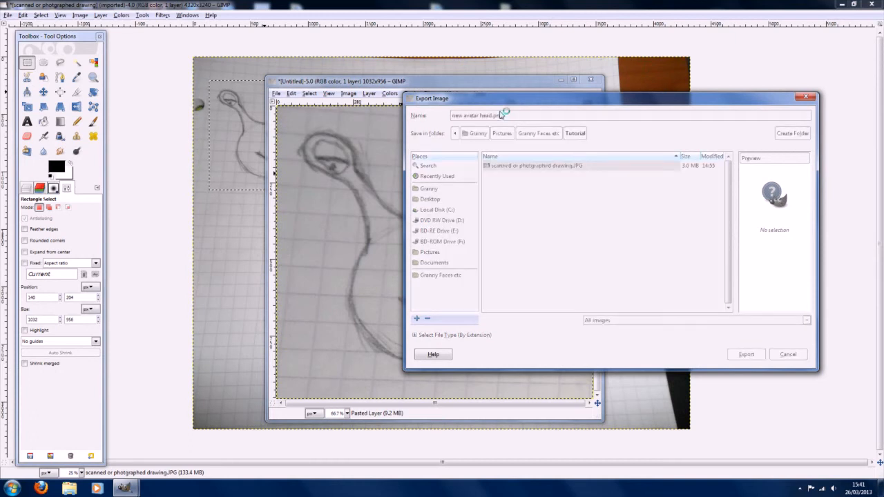
{"action": "left_click", "coordinate": [181, 267]}
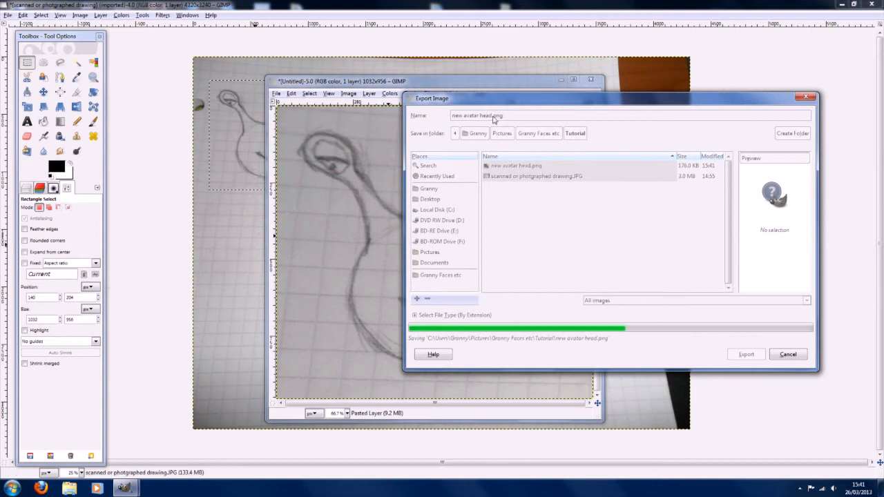
{"action": "left_click", "coordinate": [591, 79]}
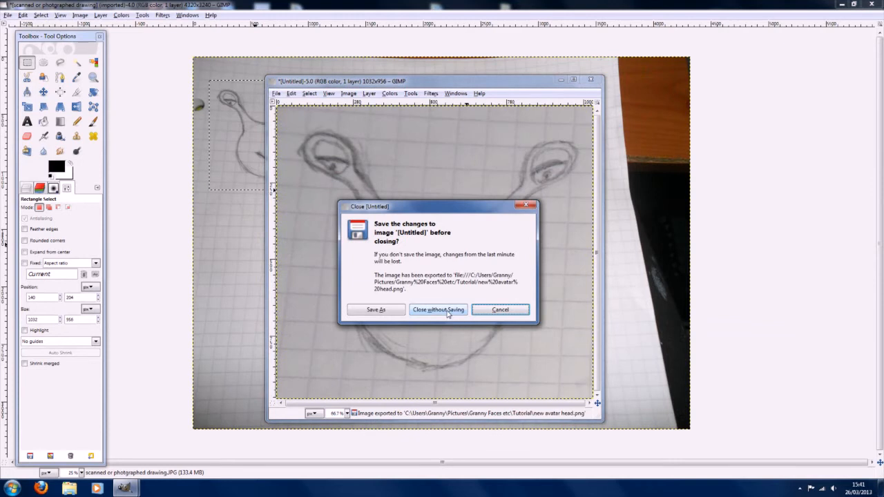
{"action": "left_click", "coordinate": [447, 313]}
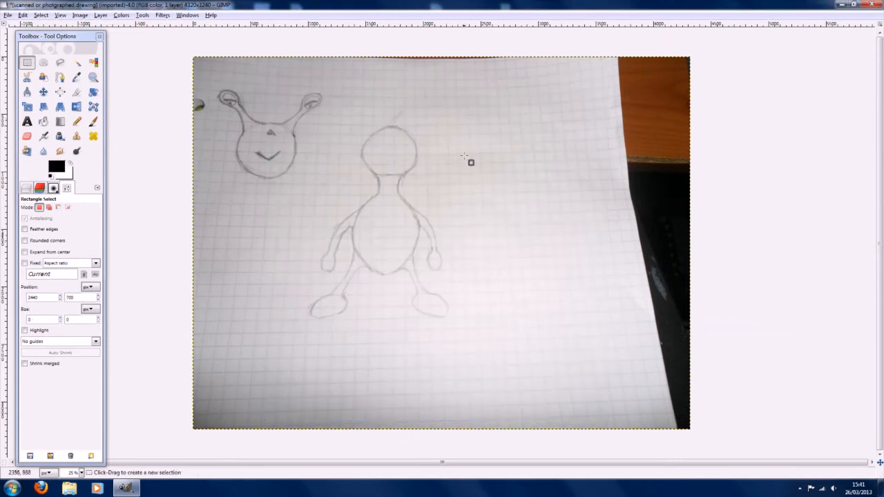
- Make a rectangular selection of about 1328 × 1748 px around the full body sketch in the drawing and copy it
{"action": "left_click_drag", "start_coordinate": [460, 132], "coordinate": [299, 322]}
{"action": "mouse_move", "coordinate": [437, 140]}
{"action": "left_mouse_down"}
{"action": "mouse_move", "coordinate": [442, 124]}
{"action": "mouse_move", "coordinate": [433, 134]}
{"action": "left_mouse_up"}
{"action": "left_click_drag", "start_coordinate": [319, 135], "coordinate": [330, 138]}
{"action": "left_click", "coordinate": [375, 177]}
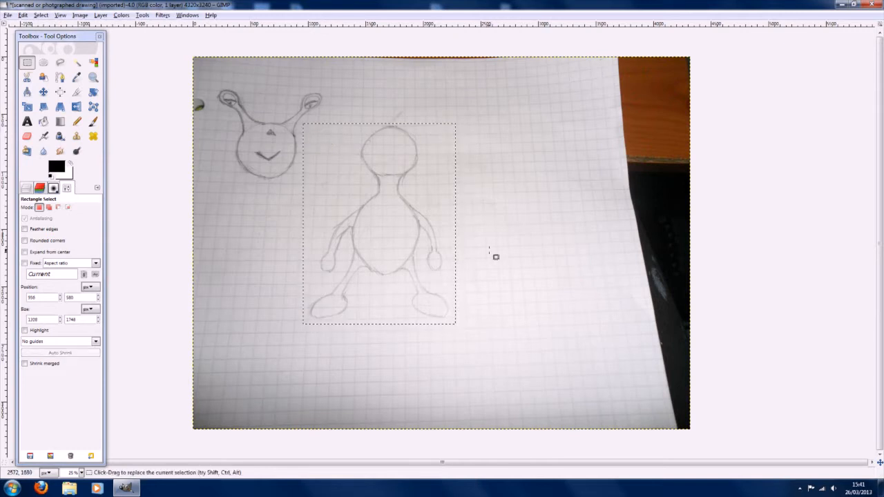
{"action": "key", "text": "ctrl+c"}
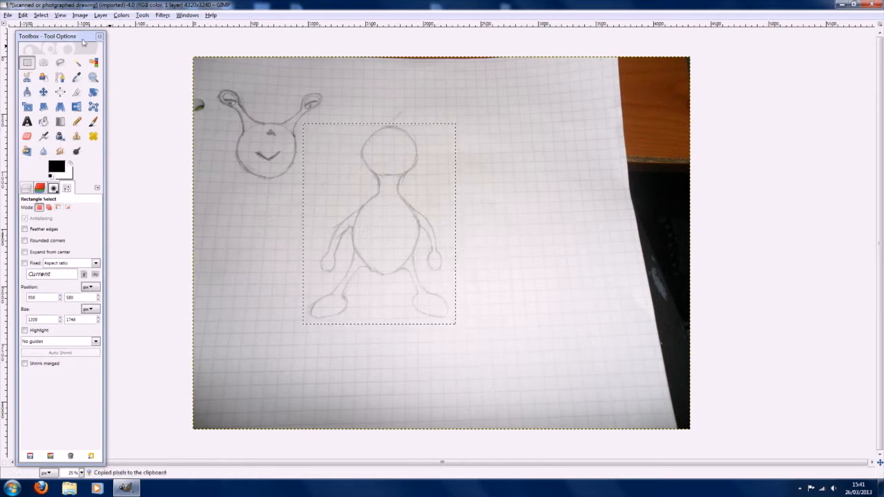
- Create a new image from the copied body and move its window clear of the toolbox
{"action": "left_click", "coordinate": [9, 16]}
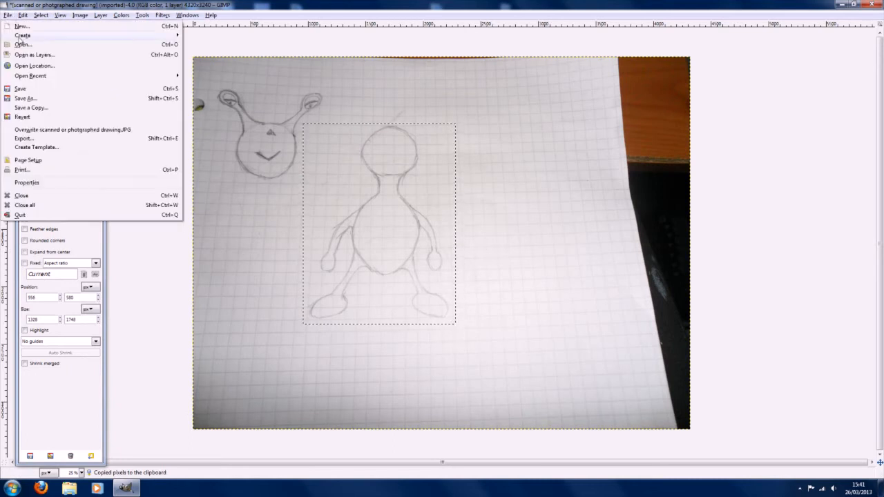
{"action": "mouse_move", "coordinate": [119, 38]}
{"action": "left_click", "coordinate": [202, 36]}
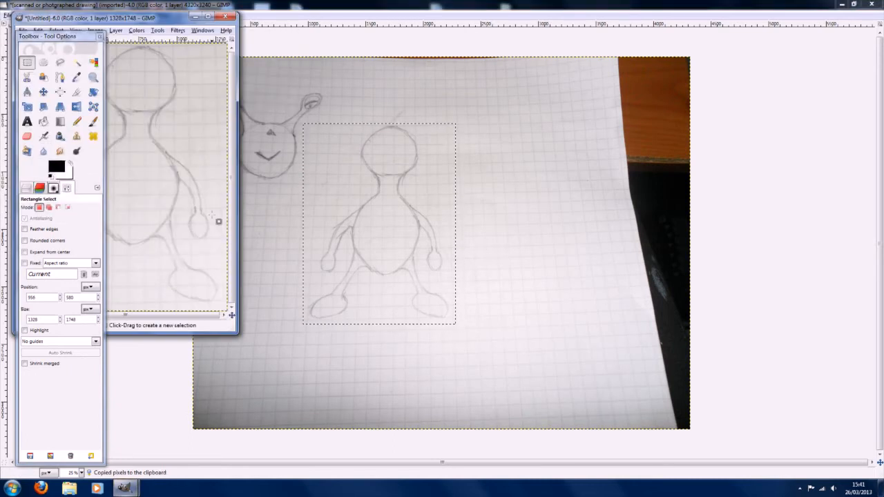
{"action": "left_click_drag", "start_coordinate": [152, 21], "coordinate": [507, 65]}
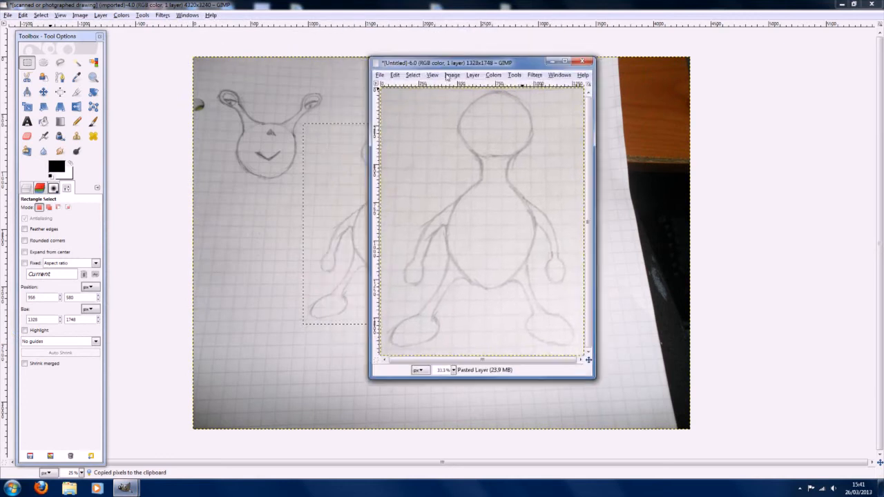
- Export the body image as "new avatar body.png" into the Tutorial folder with the default PNG options, and close the image
{"action": "left_click", "coordinate": [380, 74]}
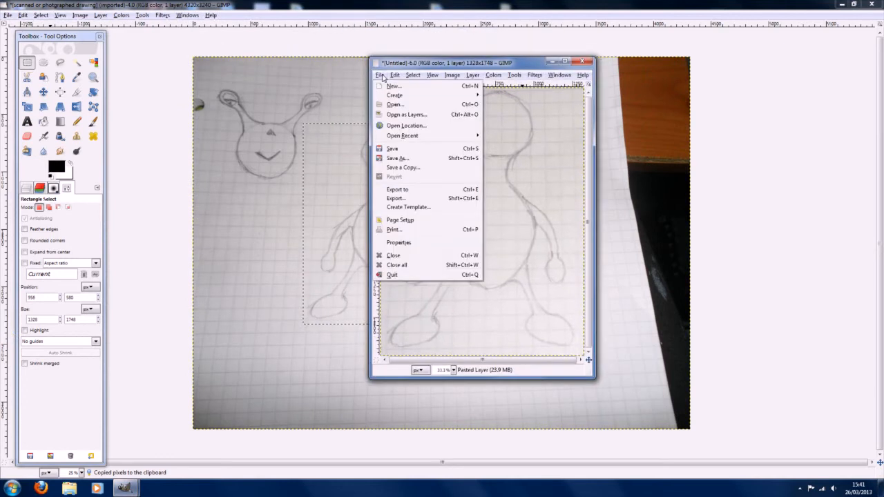
{"action": "left_click", "coordinate": [413, 199]}
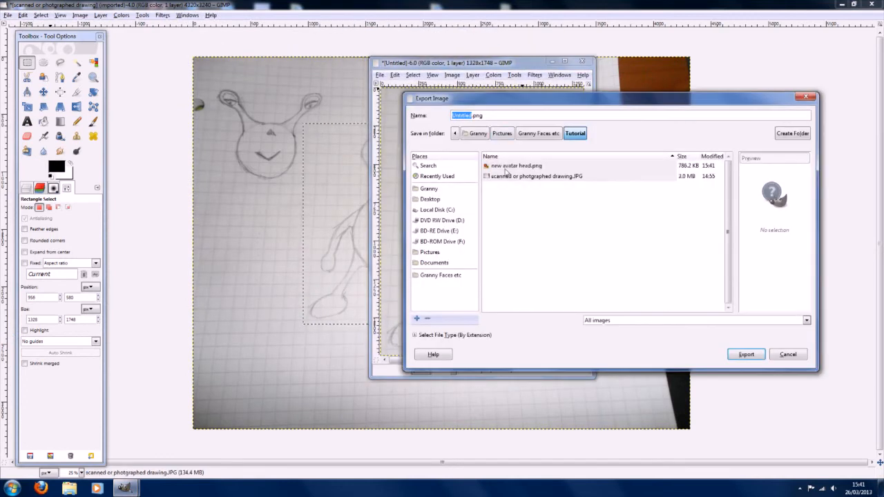
{"action": "type", "text": "new avatar body"}
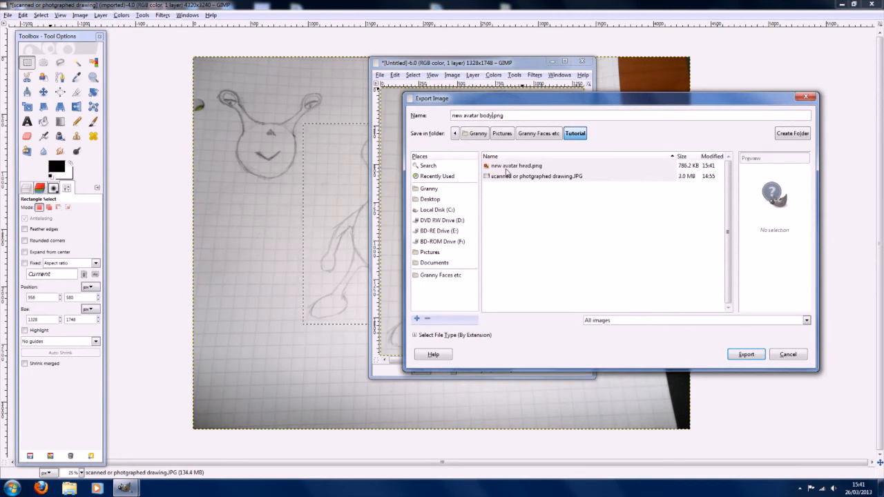
{"action": "left_click", "coordinate": [748, 354]}
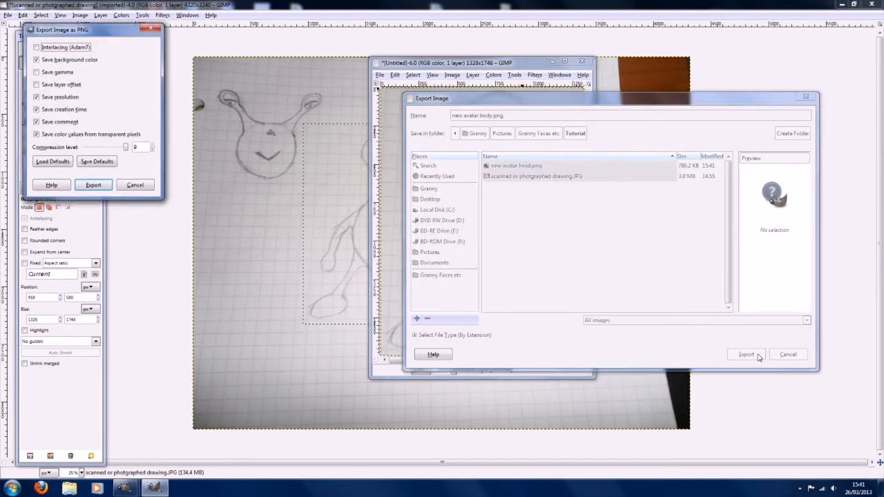
{"action": "left_click", "coordinate": [95, 184]}
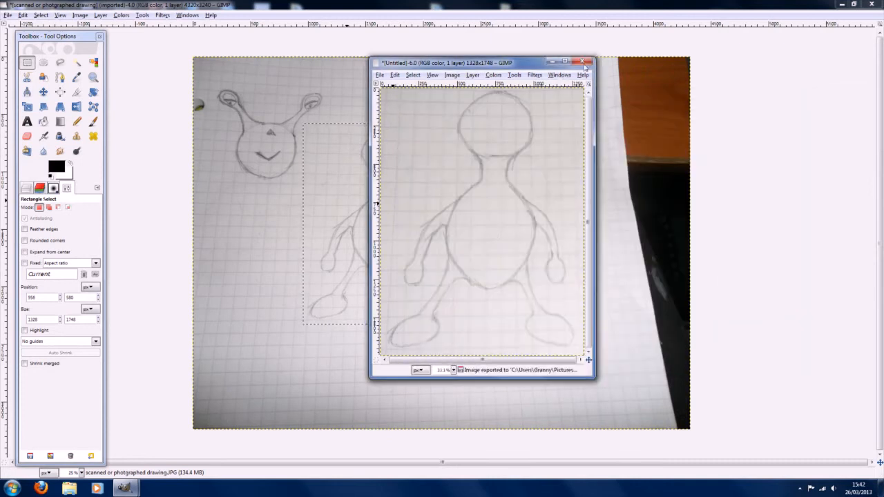
{"action": "left_click", "coordinate": [583, 62]}
{"action": "left_click", "coordinate": [497, 275]}
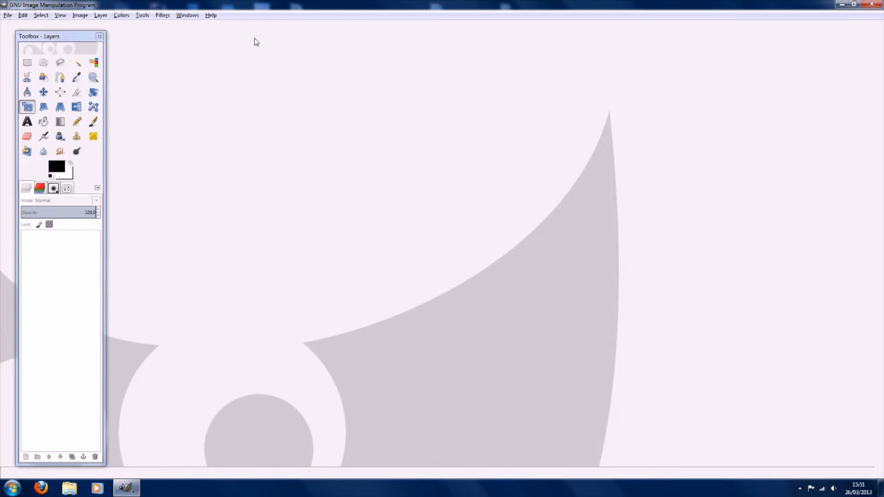
- Create a new blank image 2320 px wide and 4000 px high
{"action": "left_click", "coordinate": [7, 15]}
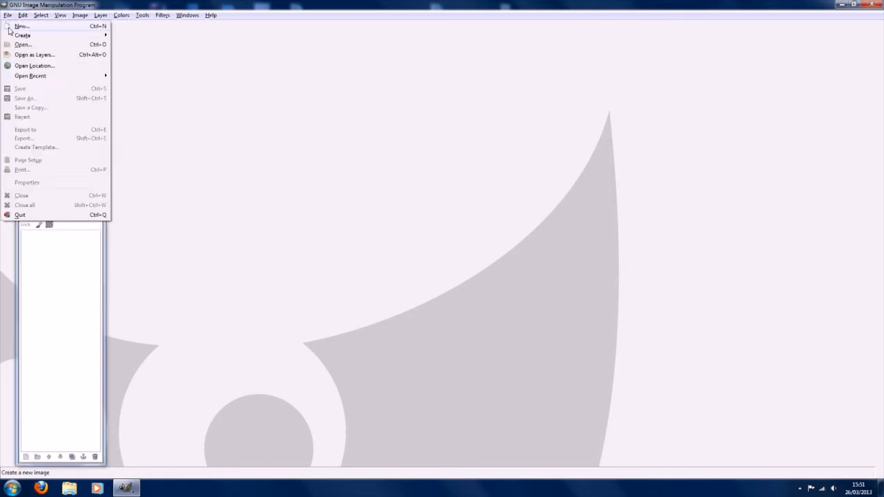
{"action": "left_click", "coordinate": [21, 26]}
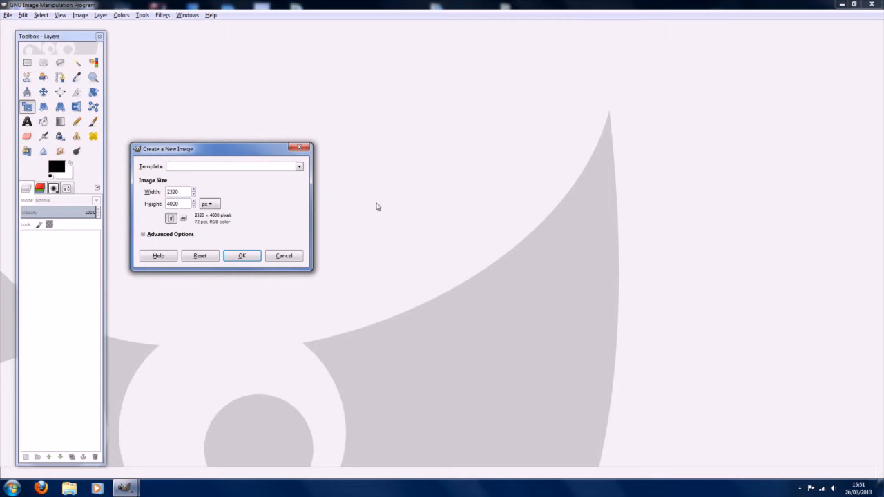
{"action": "left_click", "coordinate": [254, 255]}
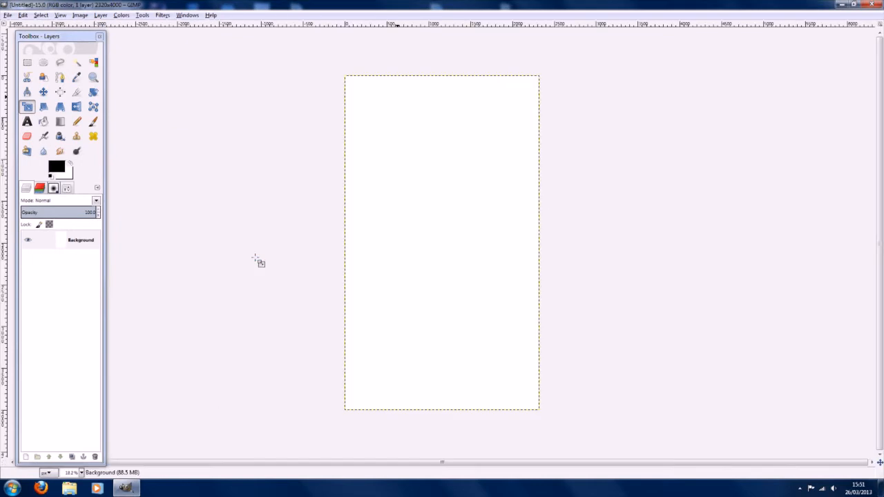
- Choose the Move tool and bring new avatar head.png from the Tutorial folder into the blank image as a layer
{"action": "left_click", "coordinate": [43, 92]}
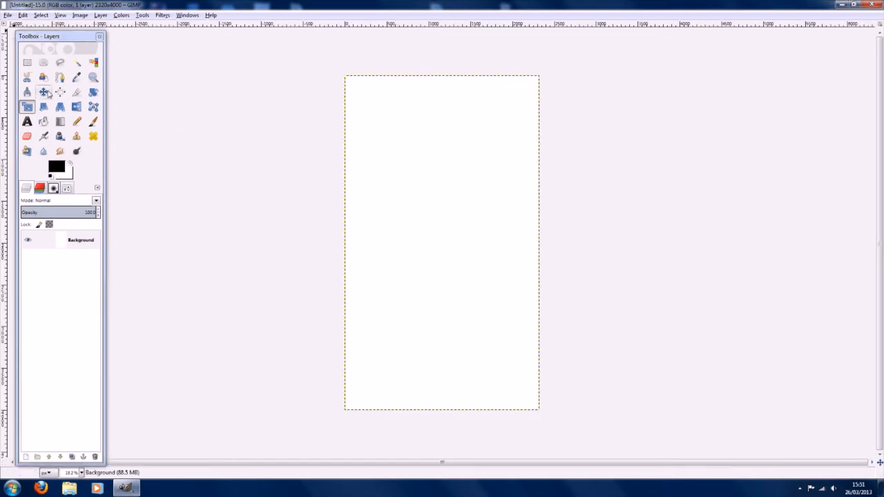
{"action": "left_click", "coordinate": [62, 15]}
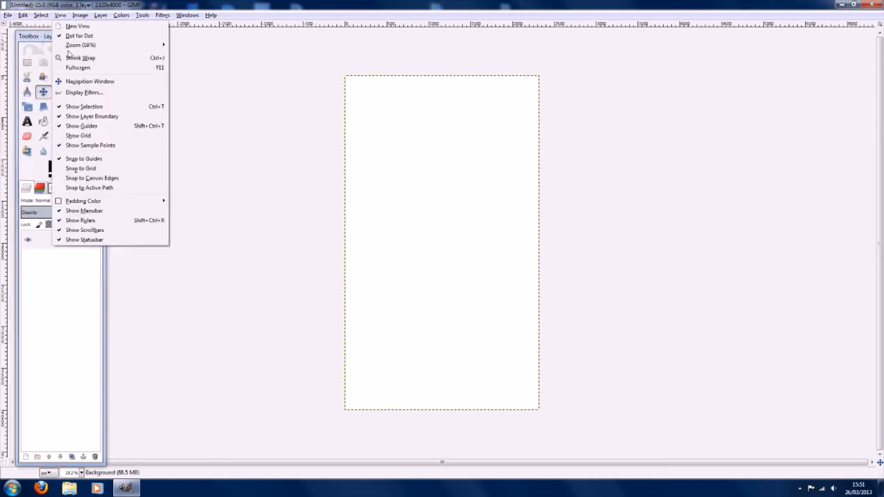
{"action": "left_click", "coordinate": [62, 16]}
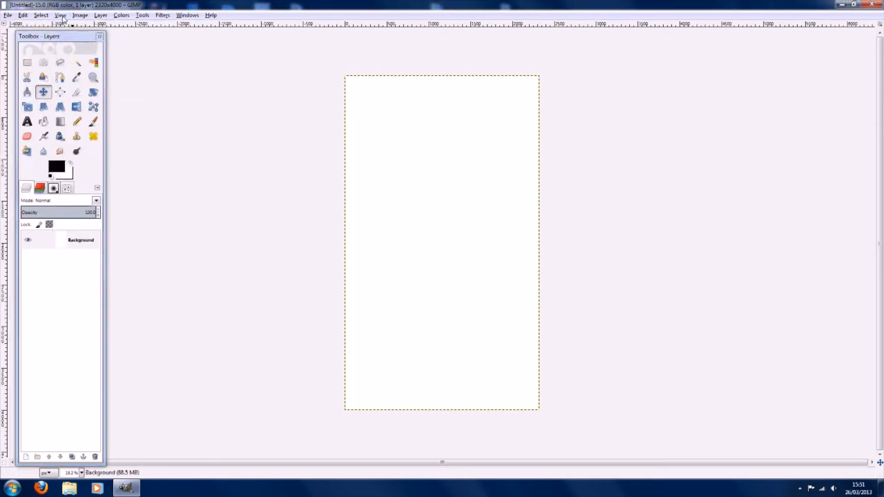
{"action": "left_click", "coordinate": [7, 16]}
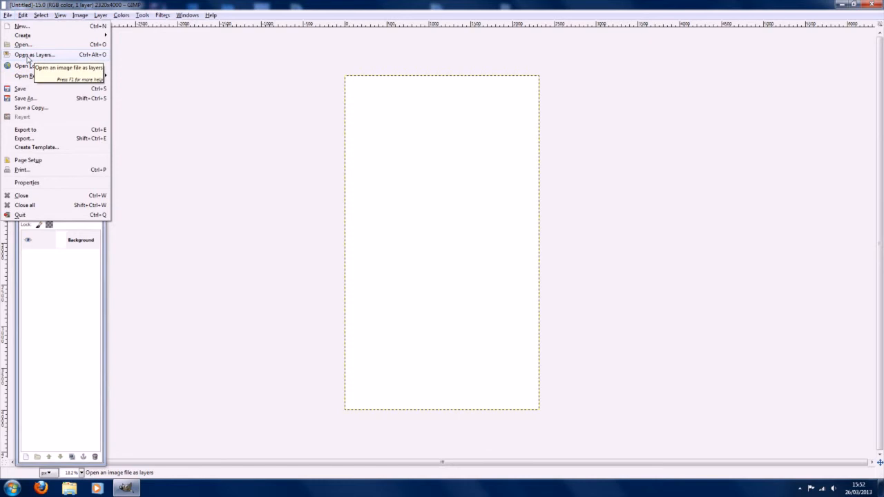
{"action": "left_click", "coordinate": [22, 44]}
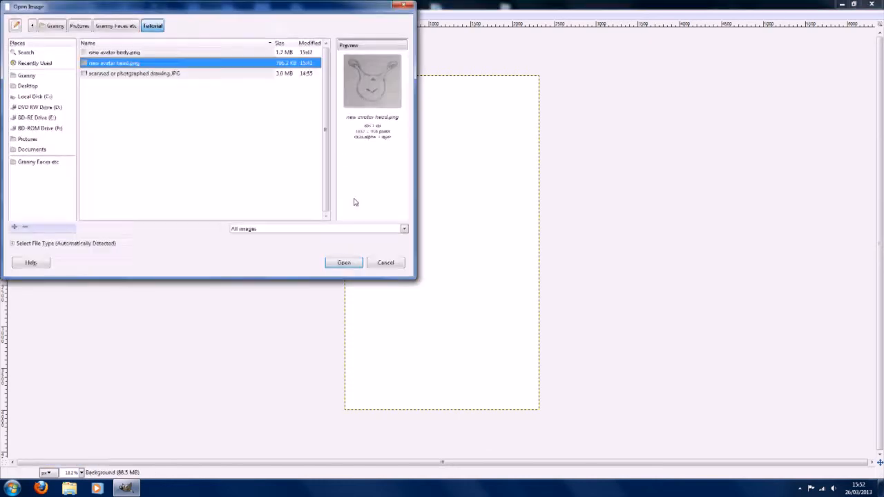
{"action": "left_click", "coordinate": [349, 263]}
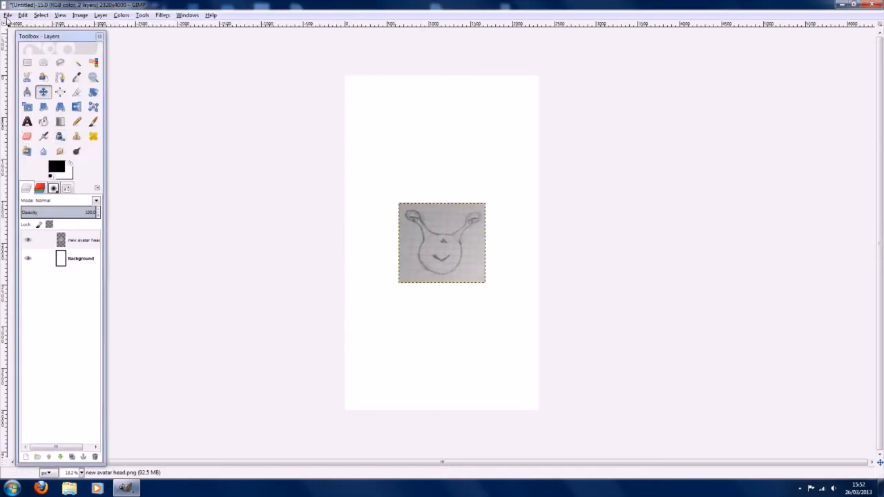
- Bring new avatar body.png from the Tutorial folder into the image as another layer
{"action": "left_click", "coordinate": [8, 14]}
{"action": "left_click", "coordinate": [25, 53]}
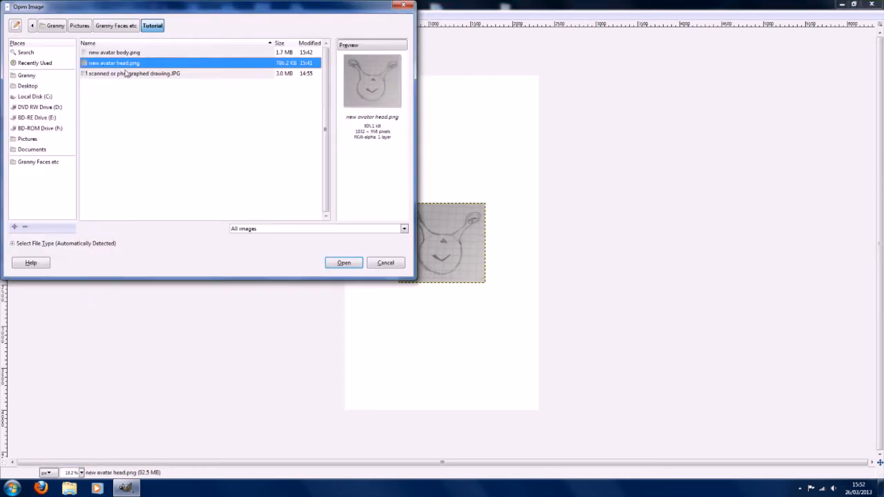
{"action": "left_click", "coordinate": [134, 54]}
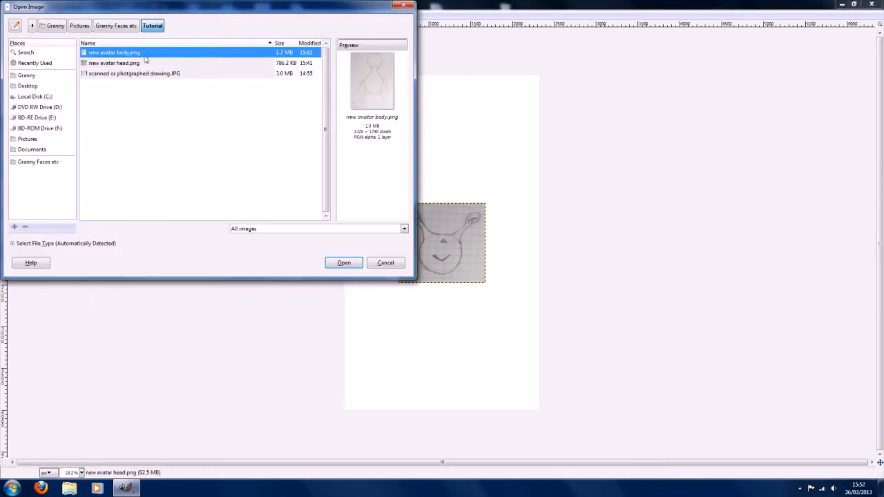
{"action": "left_click", "coordinate": [343, 263]}
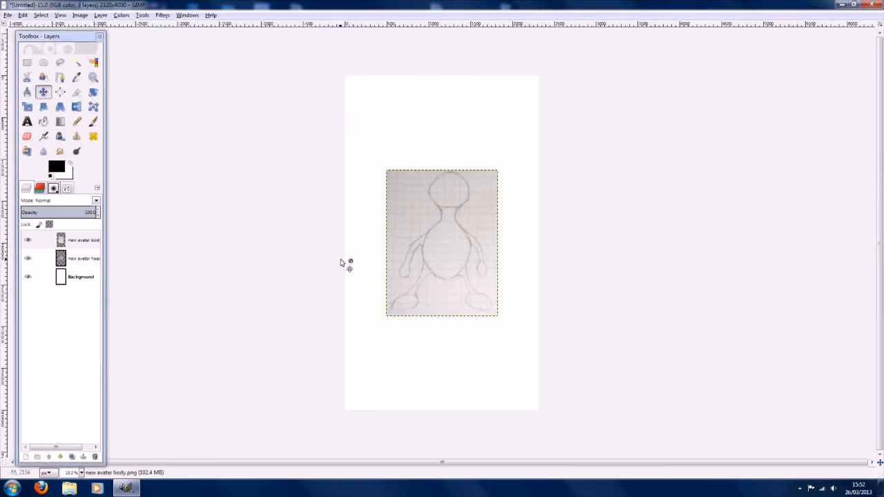
- Move the body layer to the canvas's lower-left corner and scale it to about 2289 × 3013 px, spanning the canvas width
{"action": "mouse_move", "coordinate": [454, 274]}
{"action": "left_mouse_down"}
{"action": "mouse_move", "coordinate": [438, 357]}
{"action": "mouse_move", "coordinate": [416, 357]}
{"action": "mouse_move", "coordinate": [415, 367]}
{"action": "left_mouse_up"}
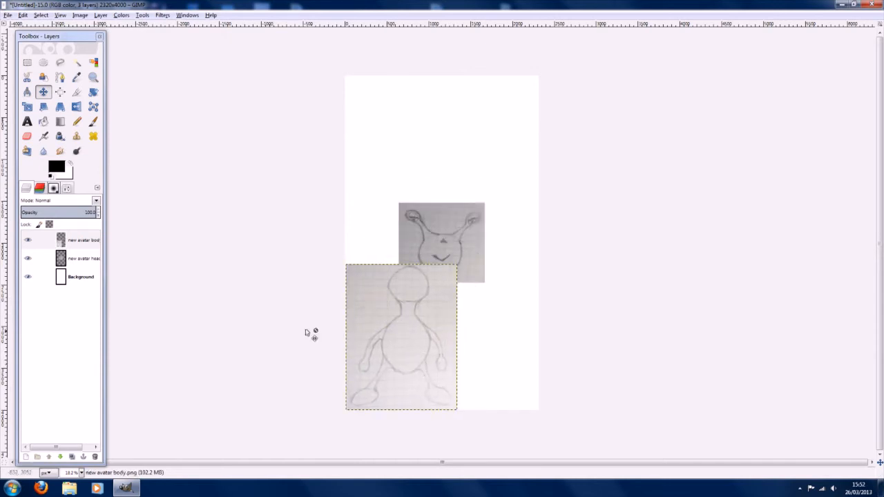
{"action": "left_click", "coordinate": [26, 107]}
{"action": "left_click", "coordinate": [416, 337]}
{"action": "left_click_drag", "start_coordinate": [459, 266], "coordinate": [539, 158]}
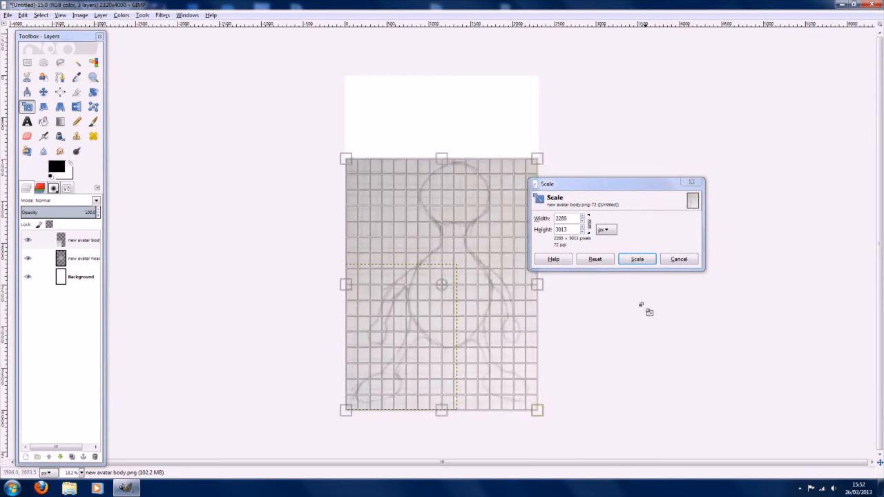
{"action": "left_click", "coordinate": [636, 259]}
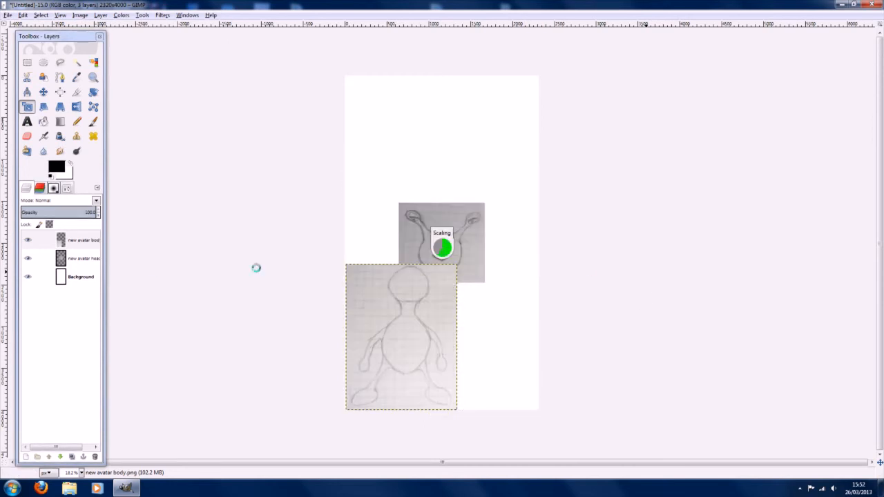
- Place the body layer beneath the head layer and move the head drawing up beside the body sketch's head outline
{"action": "left_click", "coordinate": [90, 263]}
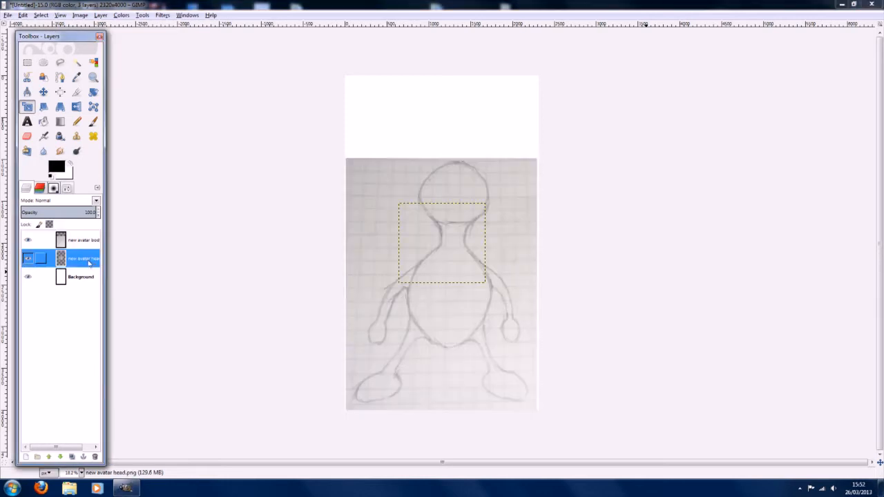
{"action": "left_click_drag", "start_coordinate": [74, 244], "coordinate": [74, 266]}
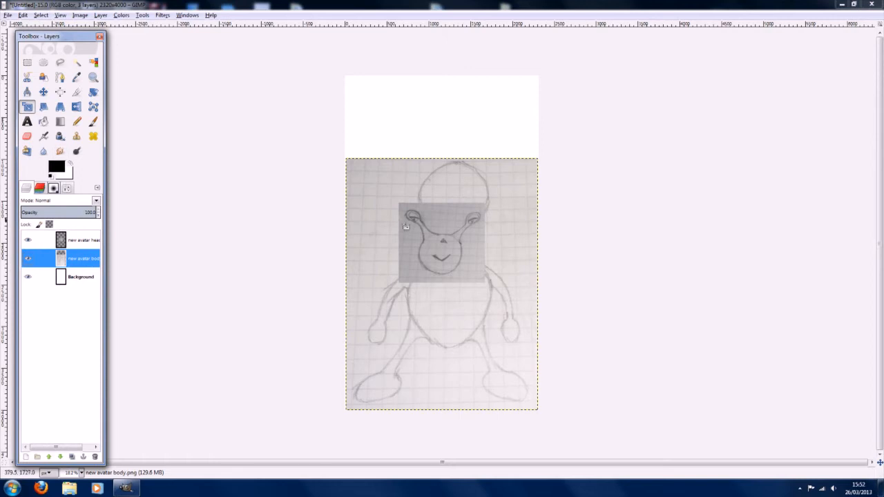
{"action": "left_click", "coordinate": [43, 92]}
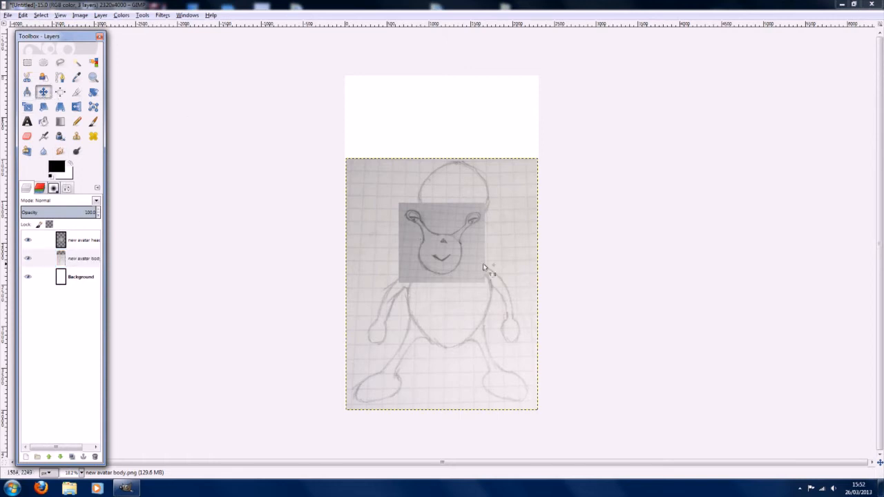
{"action": "left_click", "coordinate": [464, 247]}
{"action": "mouse_move", "coordinate": [464, 246]}
{"action": "left_mouse_down"}
{"action": "mouse_move", "coordinate": [434, 126]}
{"action": "mouse_move", "coordinate": [436, 170]}
{"action": "left_mouse_up"}
- Erase the paper background beside and below the face on the head layer
{"action": "left_click", "coordinate": [27, 136]}
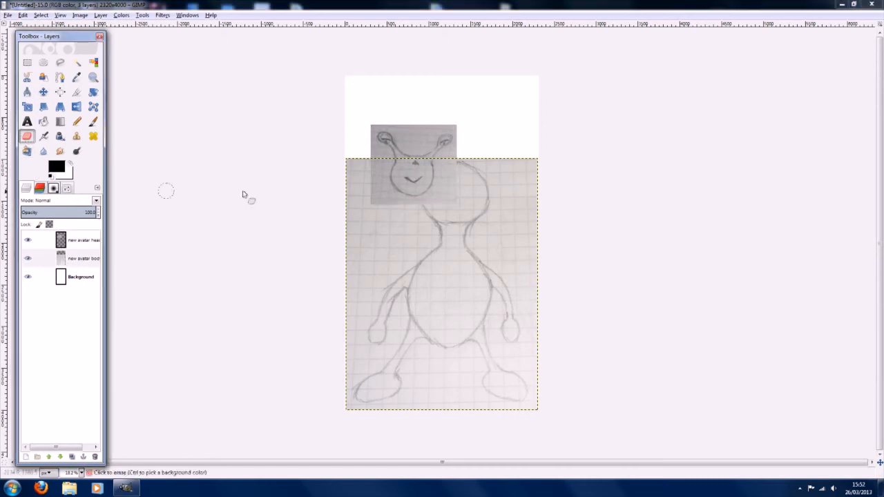
{"action": "left_click", "coordinate": [387, 207]}
{"action": "left_click", "coordinate": [81, 239]}
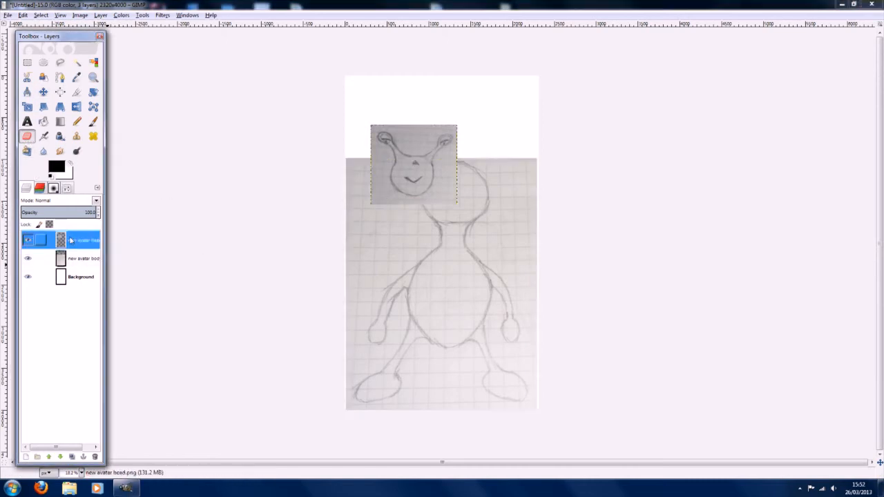
{"action": "left_click", "coordinate": [377, 183]}
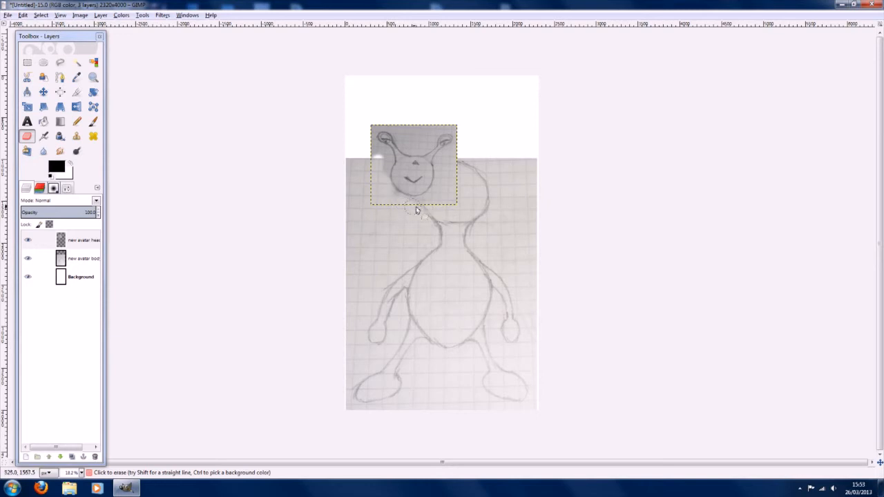
{"action": "mouse_move", "coordinate": [446, 177]}
{"action": "left_mouse_down"}
{"action": "mouse_move", "coordinate": [458, 166]}
{"action": "mouse_move", "coordinate": [448, 184]}
{"action": "left_mouse_up"}
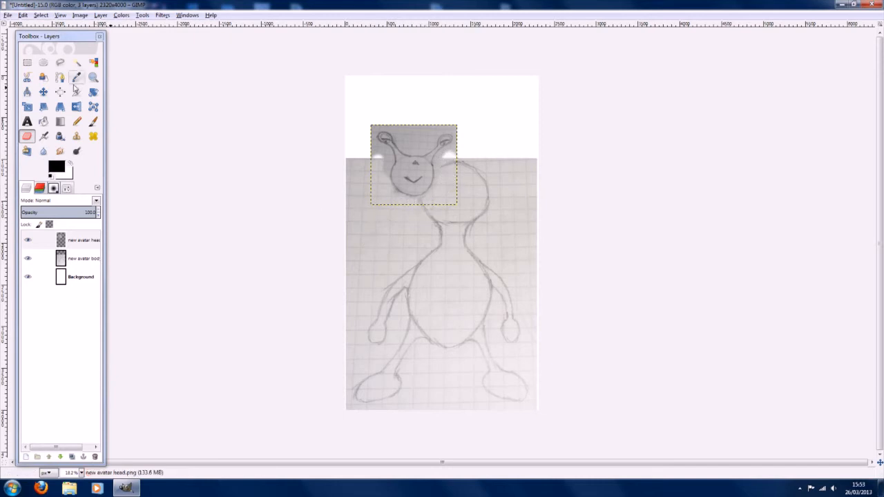
- Scale the head layer to about 1804 × 1671 px and move it so the face covers the body sketch's head circle
{"action": "left_click", "coordinate": [27, 107]}
{"action": "left_click", "coordinate": [459, 148]}
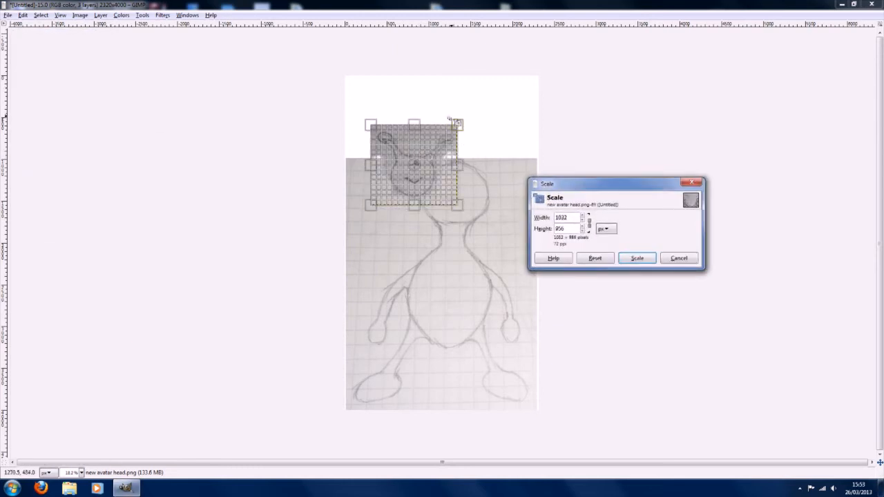
{"action": "left_click_drag", "start_coordinate": [458, 126], "coordinate": [568, 66]}
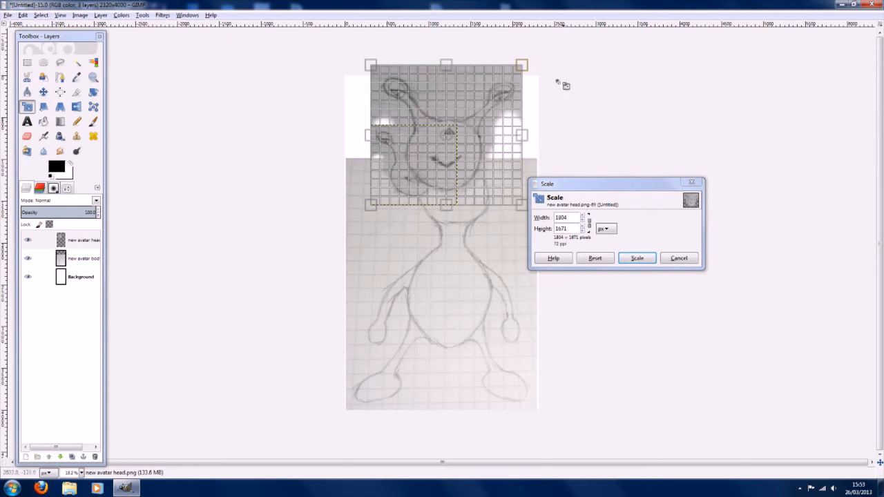
{"action": "left_click", "coordinate": [631, 257]}
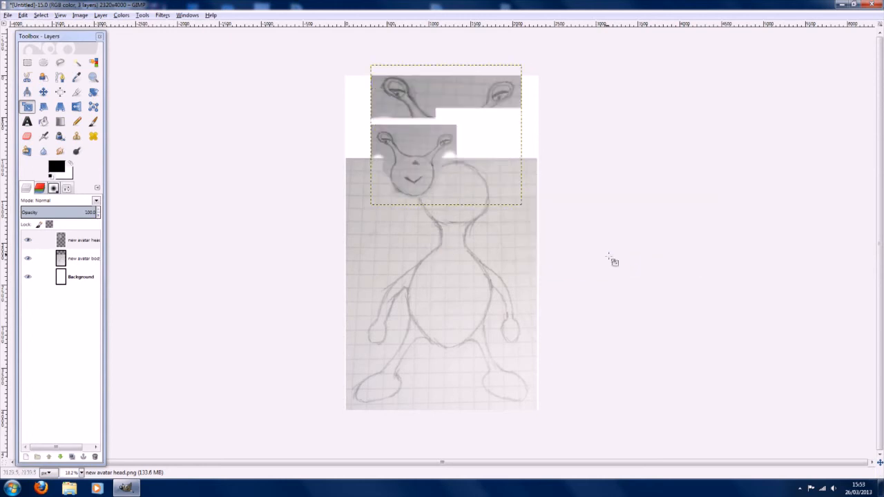
{"action": "left_click", "coordinate": [43, 92]}
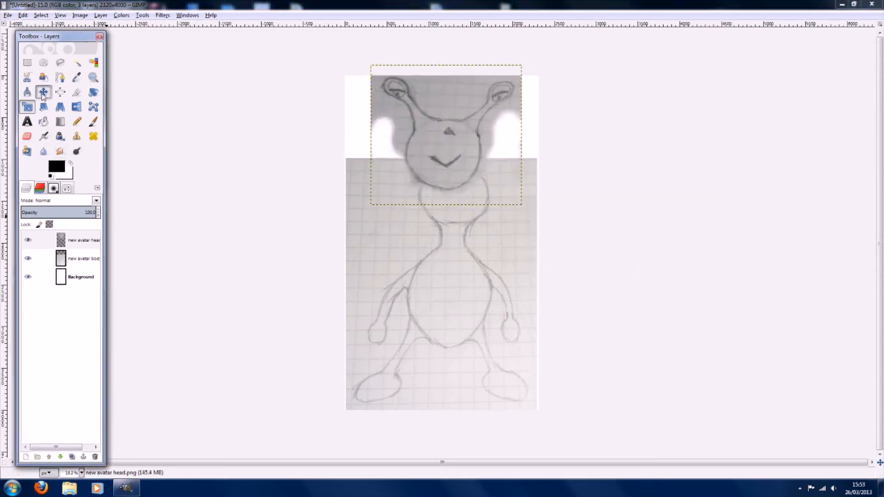
{"action": "left_click_drag", "start_coordinate": [445, 162], "coordinate": [455, 196]}
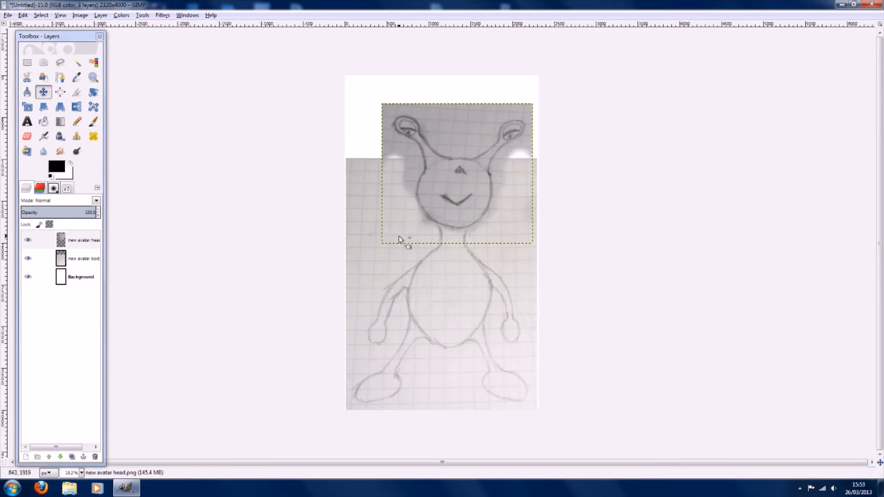
- Add a new transparent layer of 2320 × 4000 px above the head layer, keeping the default layer name
{"action": "left_click", "coordinate": [74, 245]}
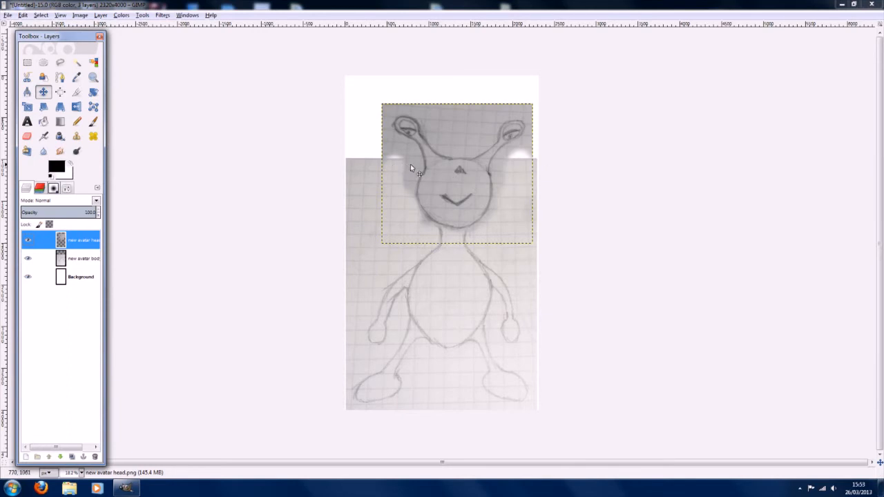
{"action": "right_click", "coordinate": [66, 303]}
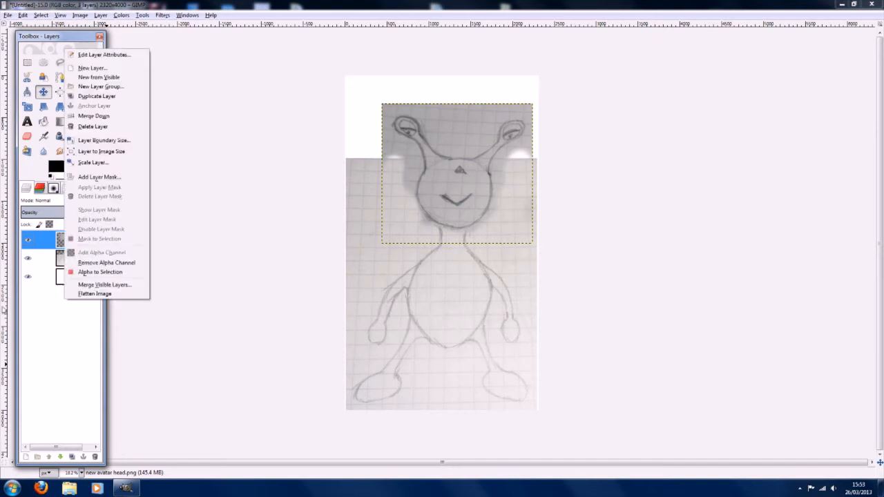
{"action": "left_click", "coordinate": [40, 315]}
{"action": "right_click", "coordinate": [46, 314]}
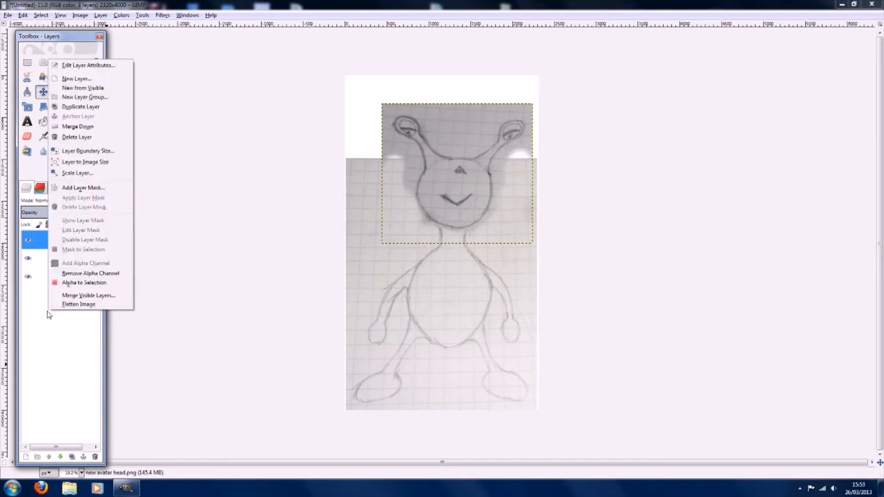
{"action": "left_click", "coordinate": [40, 317]}
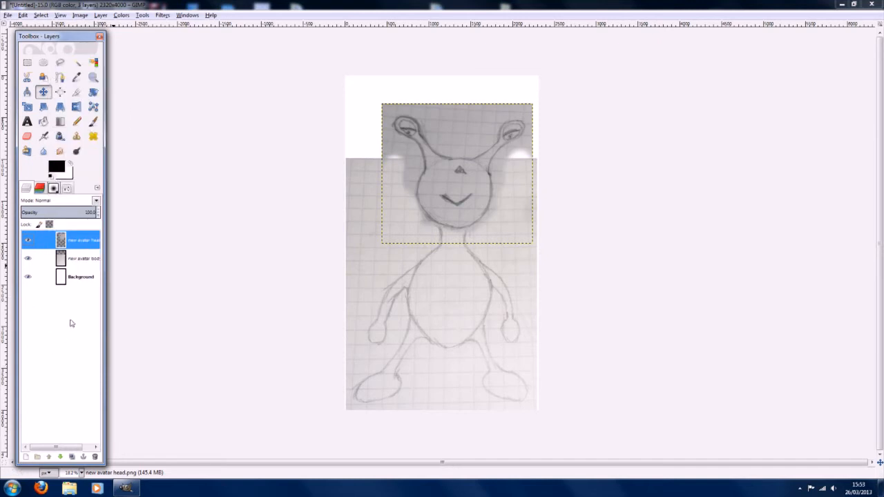
{"action": "right_click", "coordinate": [66, 321]}
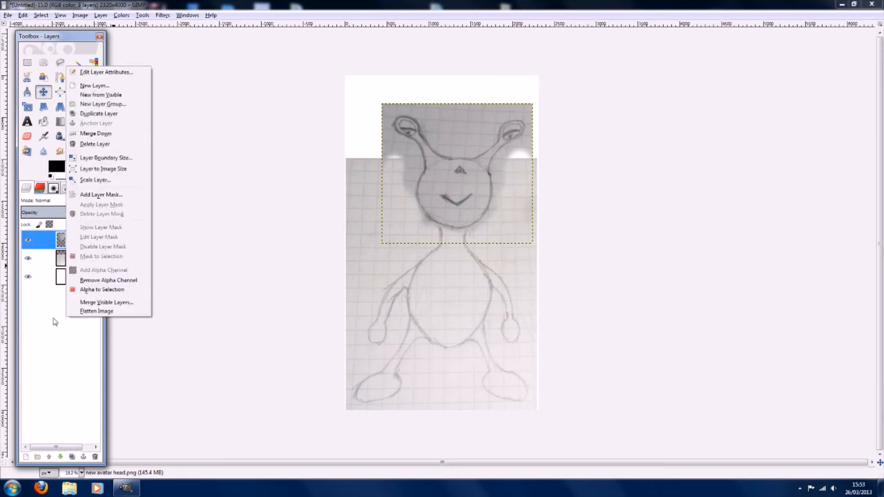
{"action": "left_click", "coordinate": [93, 85]}
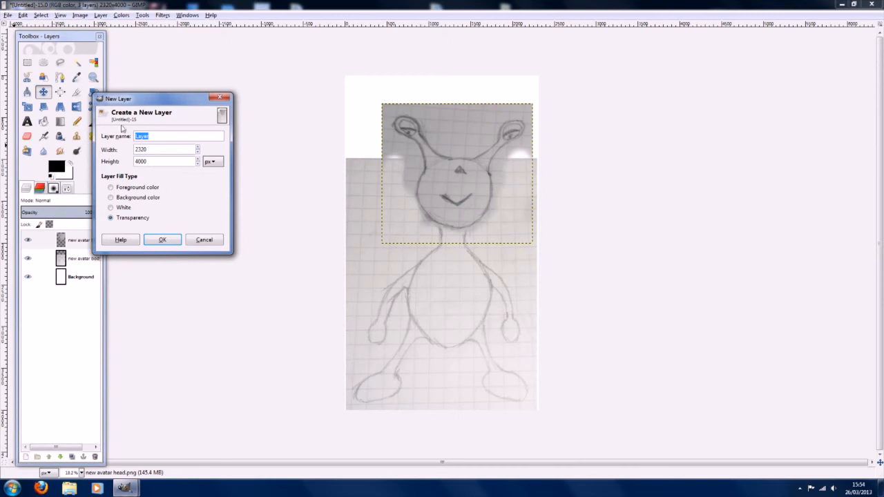
{"action": "left_click", "coordinate": [164, 241]}
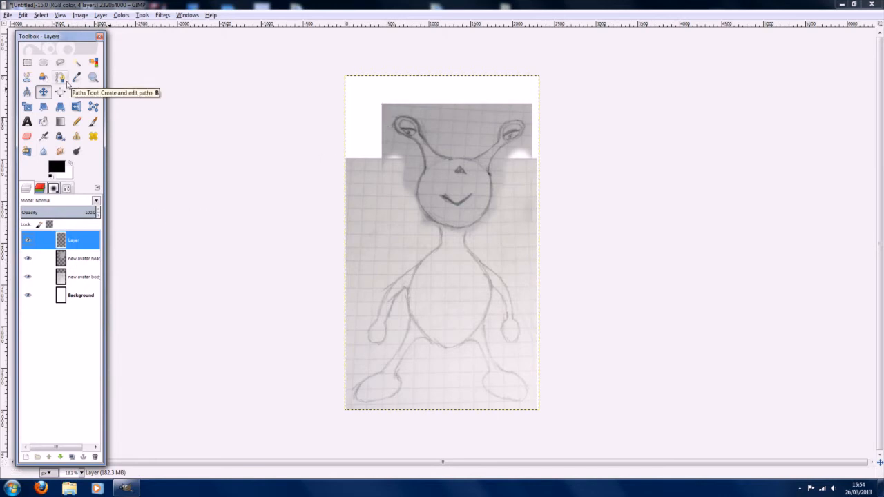
- Trace a path with the Paths tool around the left eye and down its stalk to the top of the head
{"action": "left_click", "coordinate": [65, 81]}
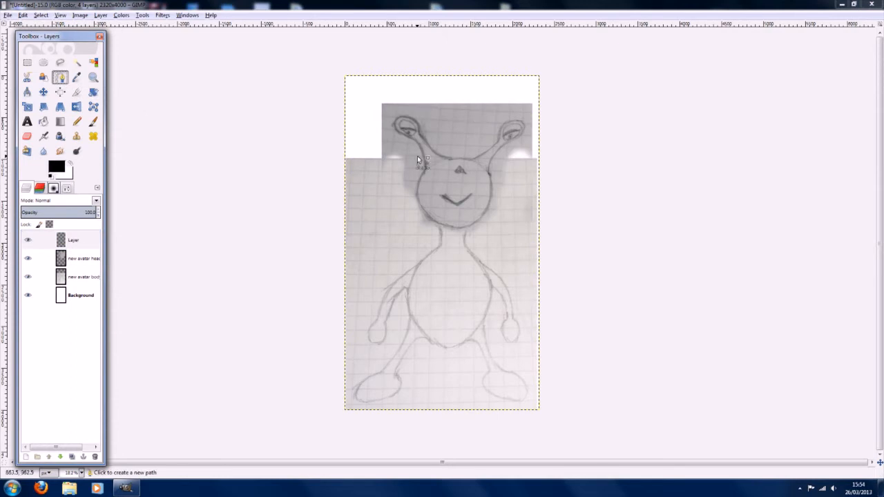
{"action": "scroll", "coordinate": [428, 150], "scroll_direction": "up", "scroll_amount": 2}
{"action": "scroll", "coordinate": [456, 135], "scroll_direction": "up", "scroll_amount": 1}
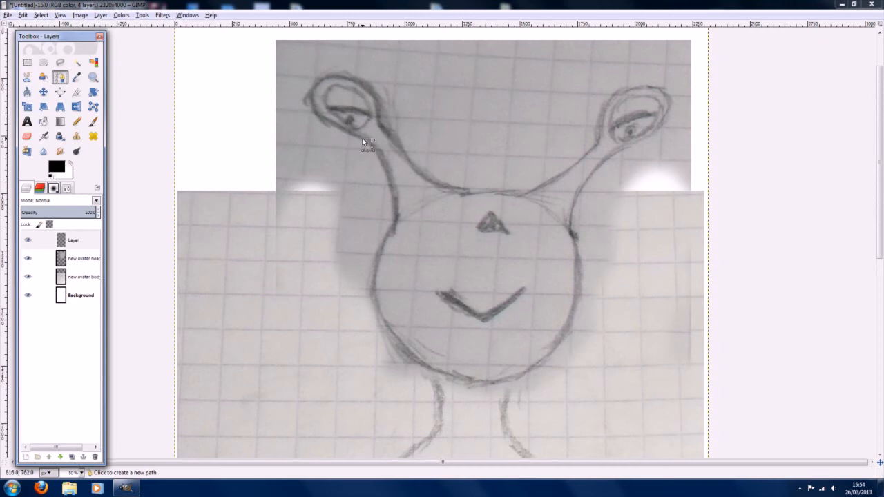
{"action": "left_click", "coordinate": [378, 124]}
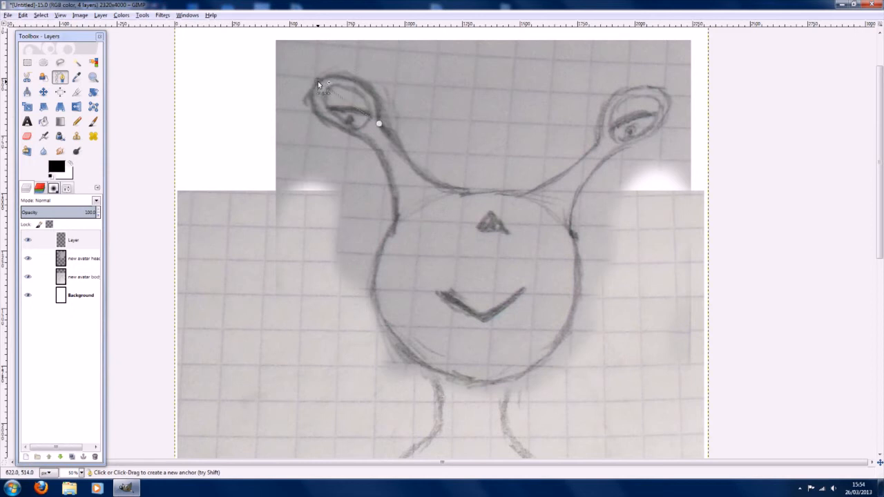
{"action": "mouse_move", "coordinate": [318, 81]}
{"action": "left_mouse_down"}
{"action": "mouse_move", "coordinate": [272, 109]}
{"action": "mouse_move", "coordinate": [231, 94]}
{"action": "mouse_move", "coordinate": [249, 101]}
{"action": "mouse_move", "coordinate": [318, 84]}
{"action": "left_mouse_up"}
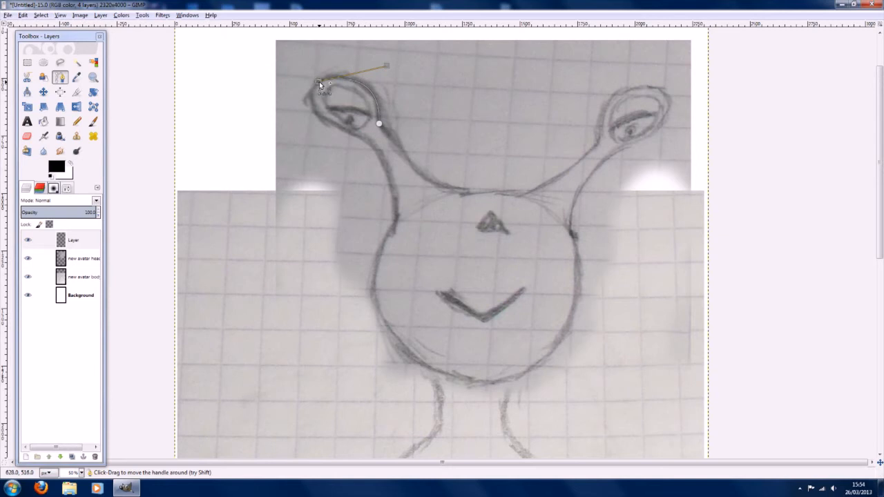
{"action": "mouse_move", "coordinate": [386, 65]}
{"action": "left_mouse_down"}
{"action": "mouse_move", "coordinate": [357, 53]}
{"action": "mouse_move", "coordinate": [375, 61]}
{"action": "left_mouse_up"}
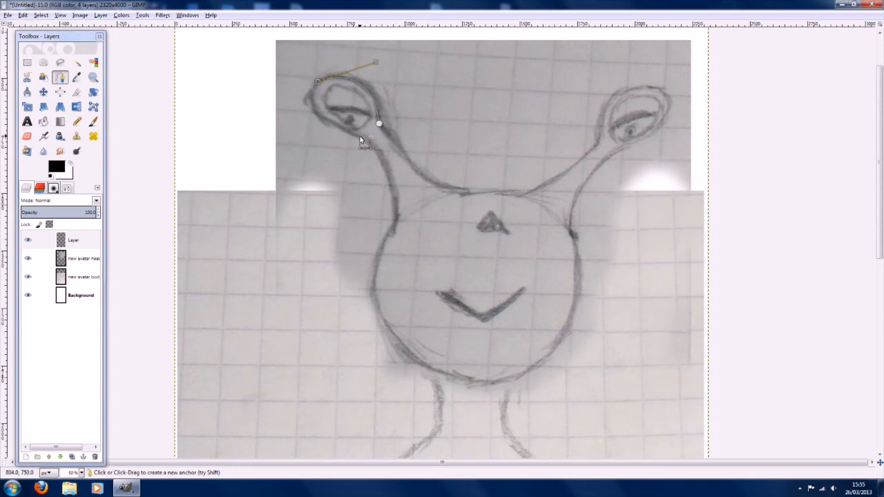
{"action": "left_click_drag", "start_coordinate": [360, 138], "coordinate": [432, 156]}
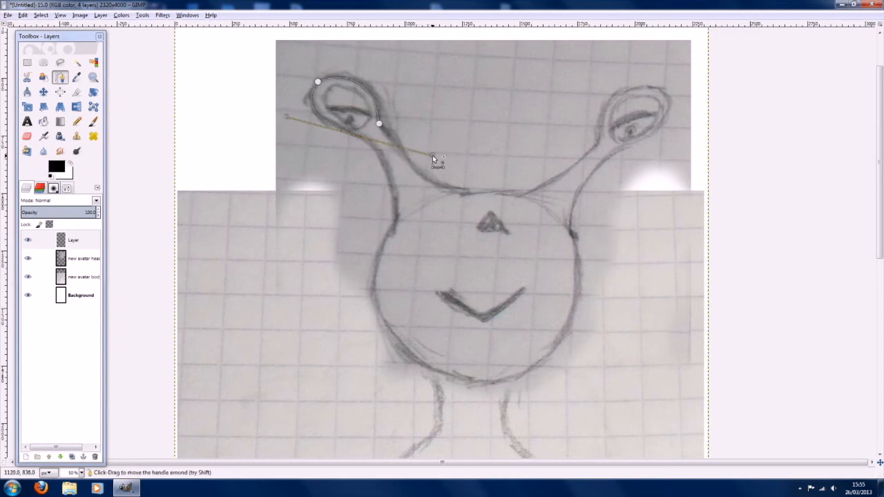
{"action": "left_click_drag", "start_coordinate": [432, 156], "coordinate": [359, 136]}
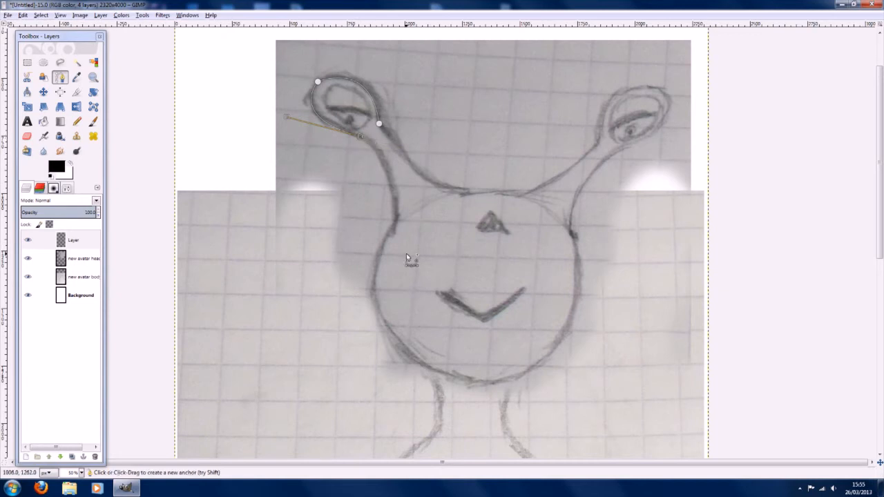
{"action": "mouse_move", "coordinate": [392, 228]}
{"action": "left_mouse_down"}
{"action": "mouse_move", "coordinate": [385, 310]}
{"action": "mouse_move", "coordinate": [395, 229]}
{"action": "left_mouse_up"}
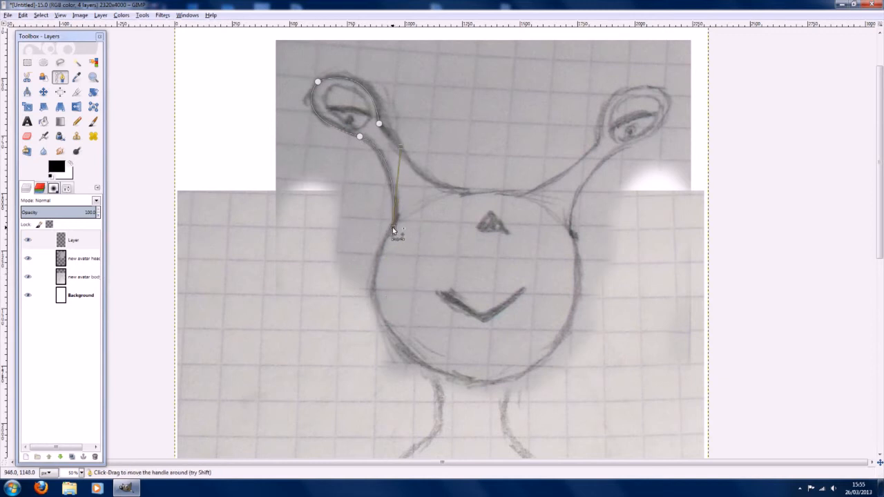
- Stroke the eye stalk path with a solid 8 px line and antialiasing off
{"action": "left_click", "coordinate": [67, 189]}
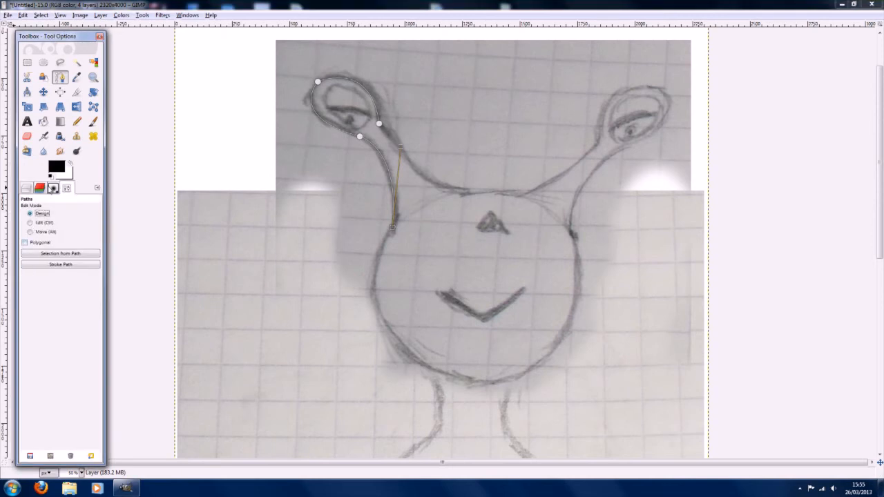
{"action": "left_click", "coordinate": [58, 267]}
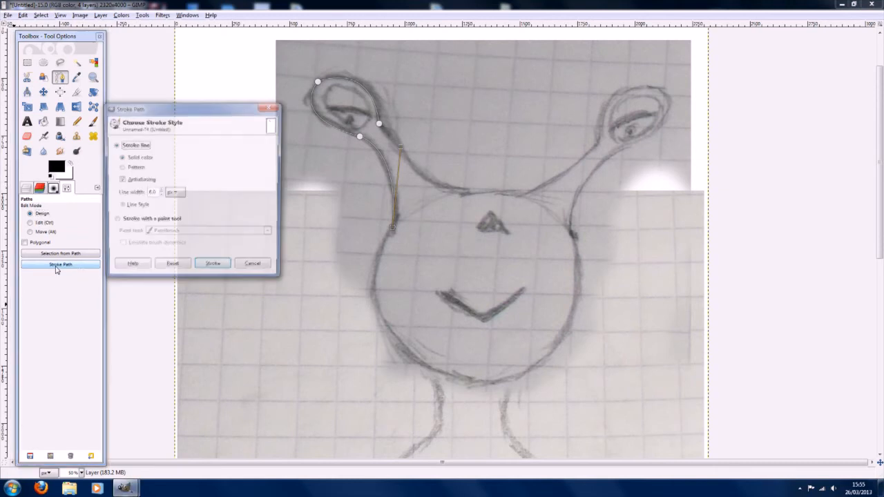
{"action": "left_click", "coordinate": [141, 180]}
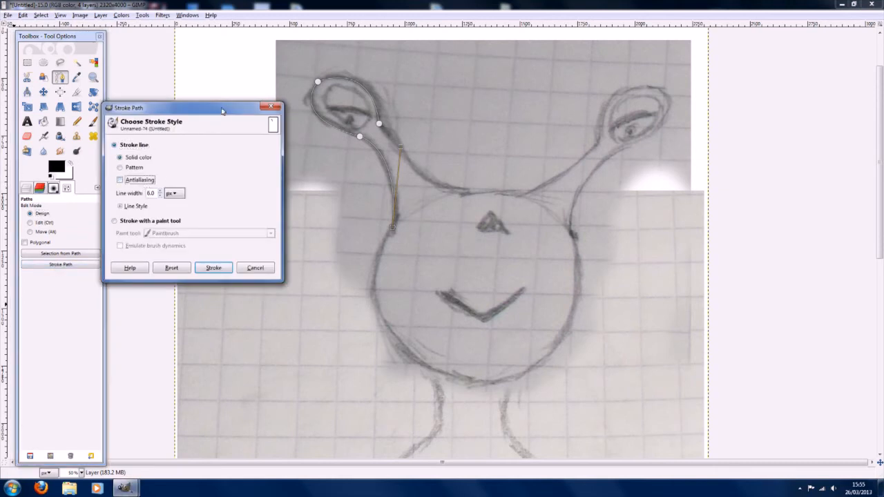
{"action": "left_click_drag", "start_coordinate": [216, 110], "coordinate": [198, 108]}
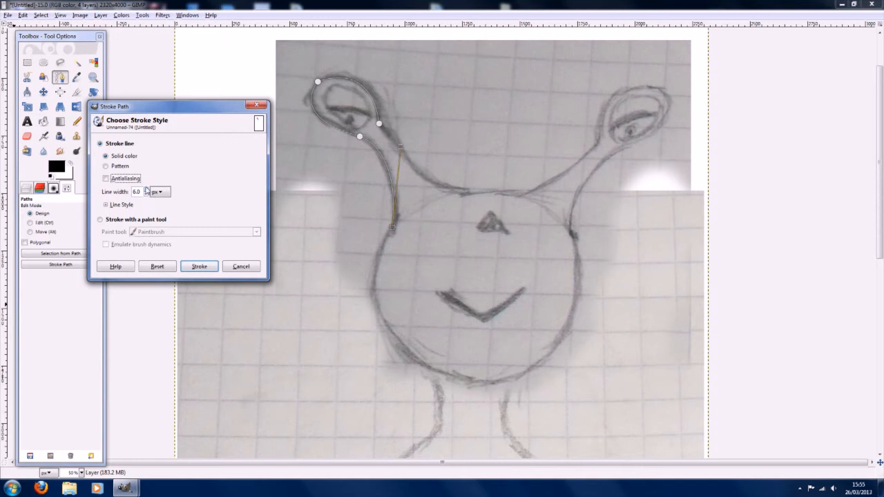
{"action": "scroll", "coordinate": [146, 192], "scroll_direction": "up", "scroll_amount": 2}
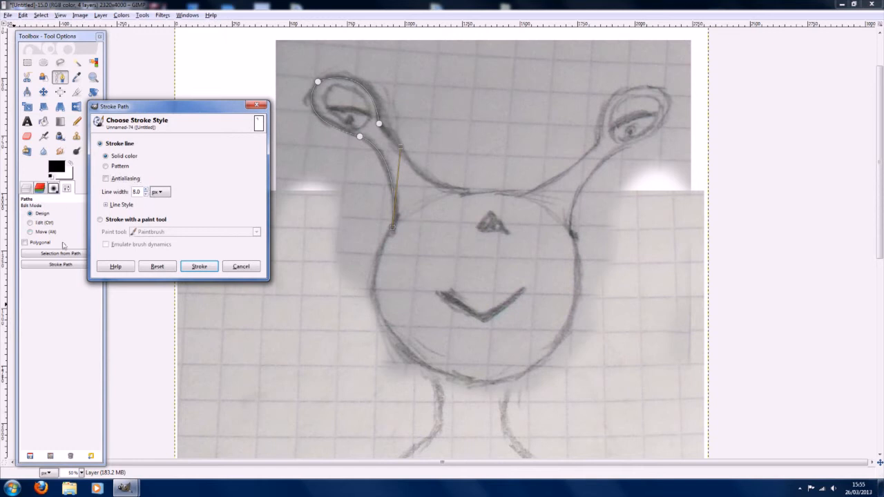
{"action": "left_click", "coordinate": [199, 268]}
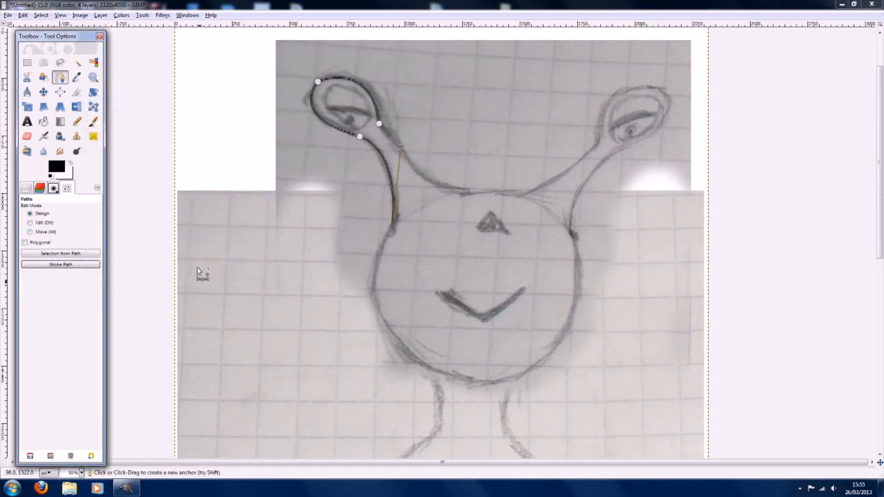
- Hide and show the head sketch layer to check the stroked line on the transparent layer
{"action": "left_click", "coordinate": [28, 65]}
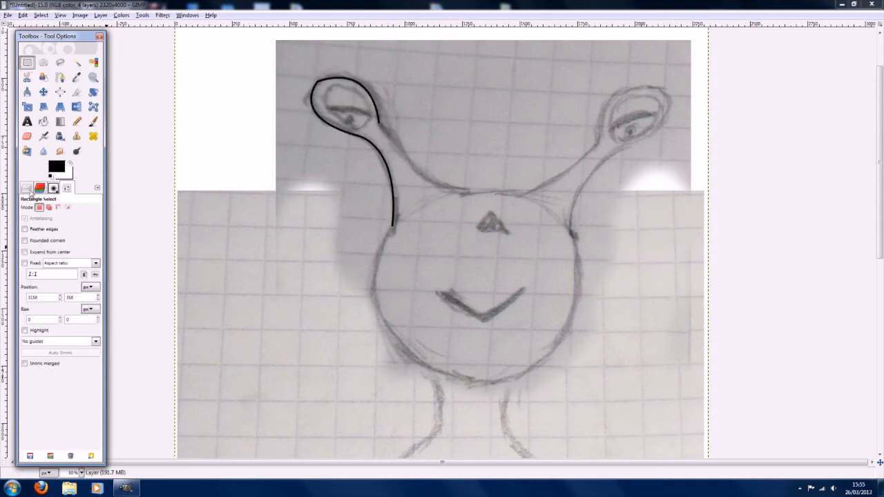
{"action": "left_click", "coordinate": [28, 188]}
{"action": "left_click", "coordinate": [28, 258]}
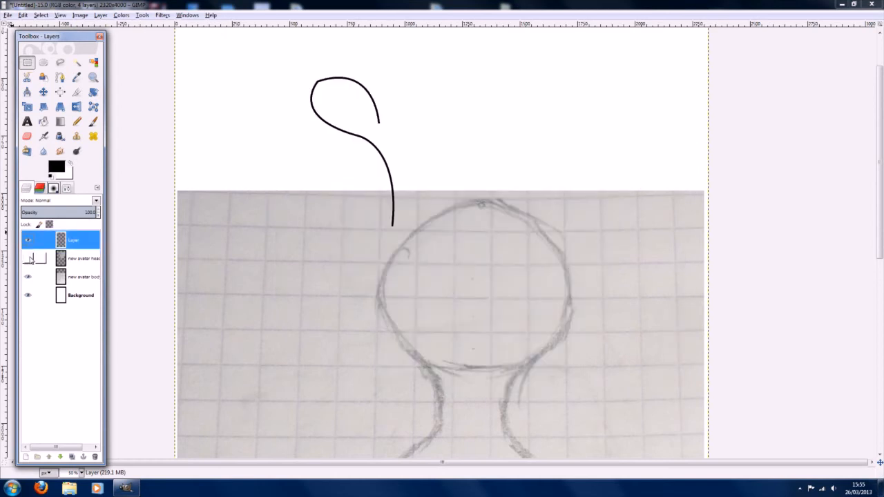
{"action": "left_click", "coordinate": [28, 258]}
{"action": "left_click", "coordinate": [29, 258]}
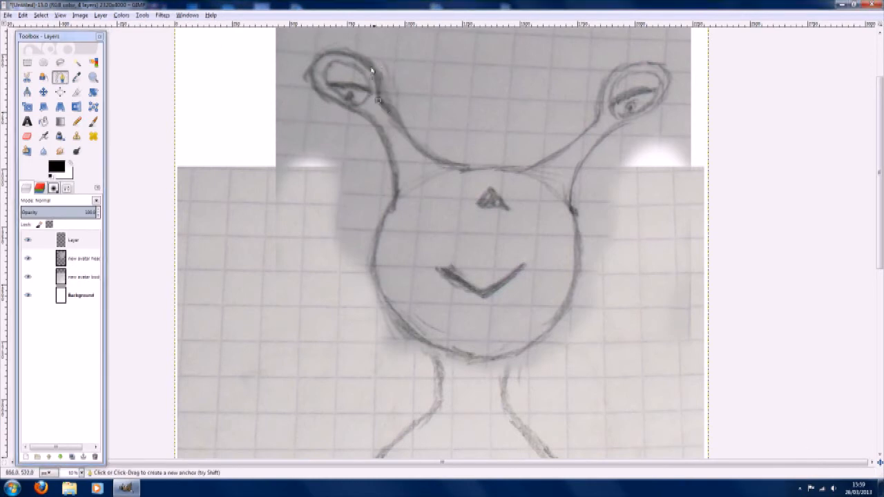
- Trace a new path around the left eye, down its stalk and around the chin to the base of the right stalk
{"action": "left_click_drag", "start_coordinate": [320, 56], "coordinate": [259, 78]}
{"action": "left_click_drag", "start_coordinate": [361, 115], "coordinate": [438, 132]}
{"action": "left_click_drag", "start_coordinate": [391, 204], "coordinate": [388, 229]}
{"action": "mouse_move", "coordinate": [425, 344]}
{"action": "left_mouse_down"}
{"action": "mouse_move", "coordinate": [510, 409]}
{"action": "mouse_move", "coordinate": [427, 345]}
{"action": "left_mouse_up"}
{"action": "left_click_drag", "start_coordinate": [544, 336], "coordinate": [604, 287]}
{"action": "left_click_drag", "start_coordinate": [603, 287], "coordinate": [546, 336]}
{"action": "left_click_drag", "start_coordinate": [572, 214], "coordinate": [545, 129]}
{"action": "left_click_drag", "start_coordinate": [545, 129], "coordinate": [572, 212]}
- Continue the path around the right eye and over the top of the head, close it, and stroke the head outline in black
{"action": "mouse_move", "coordinate": [620, 124]}
{"action": "left_mouse_down"}
{"action": "mouse_move", "coordinate": [674, 96]}
{"action": "mouse_move", "coordinate": [620, 125]}
{"action": "left_mouse_up"}
{"action": "left_click_drag", "start_coordinate": [667, 72], "coordinate": [654, 32]}
{"action": "left_click_drag", "start_coordinate": [653, 32], "coordinate": [667, 72]}
{"action": "left_click_drag", "start_coordinate": [598, 116], "coordinate": [592, 201]}
{"action": "left_click_drag", "start_coordinate": [591, 201], "coordinate": [598, 117]}
{"action": "left_click_drag", "start_coordinate": [520, 171], "coordinate": [437, 207]}
{"action": "left_click_drag", "start_coordinate": [436, 207], "coordinate": [522, 172]}
{"action": "mouse_move", "coordinate": [464, 170]}
{"action": "left_mouse_down"}
{"action": "mouse_move", "coordinate": [440, 181]}
{"action": "mouse_move", "coordinate": [465, 168]}
{"action": "left_mouse_up"}
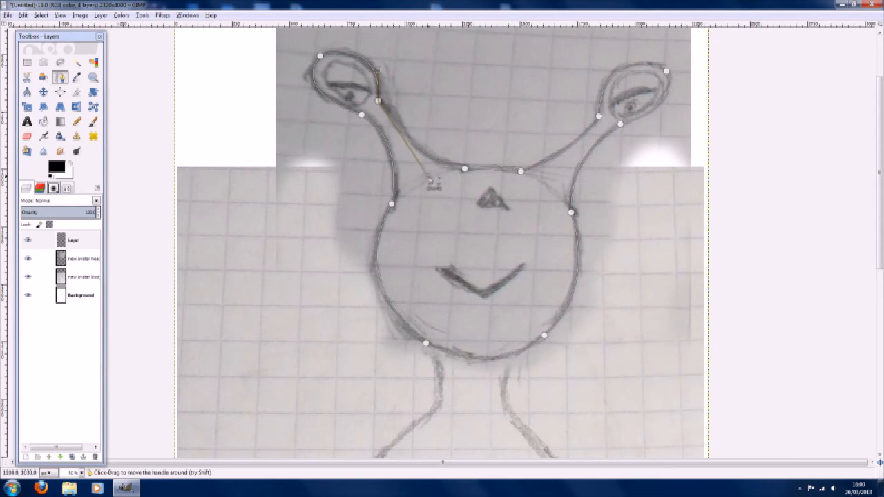
{"action": "left_click", "coordinate": [26, 187]}
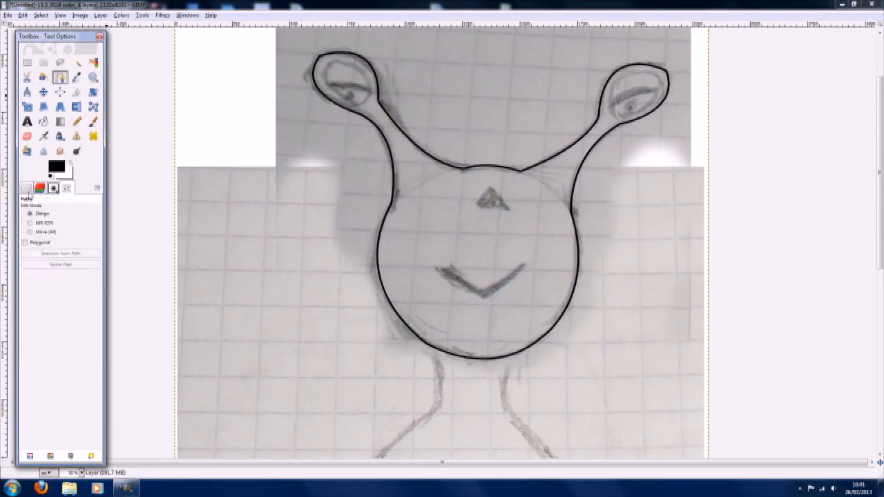
{"action": "left_click", "coordinate": [26, 188]}
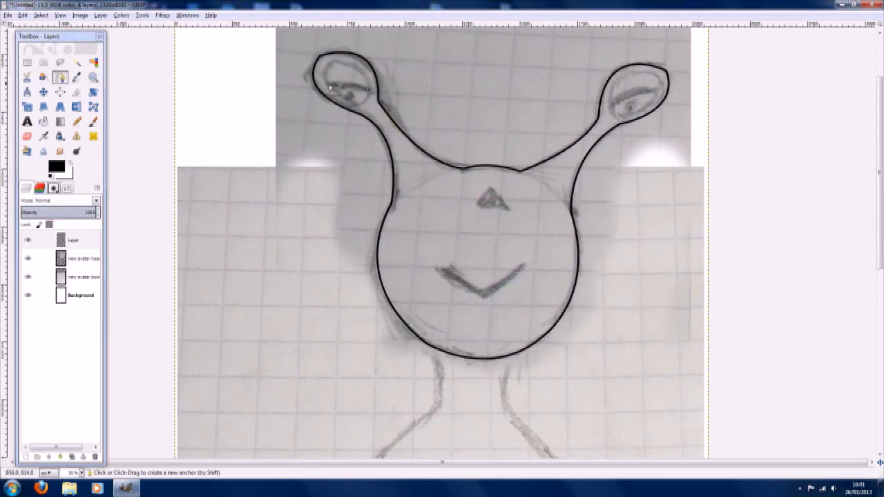
- Trace and stroke the left eye's inner outline and its eyelid, using a 12 px solid line for the eyelid
{"action": "left_click_drag", "start_coordinate": [357, 105], "coordinate": [367, 98]}
{"action": "left_click", "coordinate": [371, 92], "text": "ctrl"}
{"action": "left_click", "coordinate": [66, 188]}
{"action": "left_click", "coordinate": [60, 264]}
{"action": "left_click", "coordinate": [130, 187]}
{"action": "left_click", "coordinate": [60, 265]}
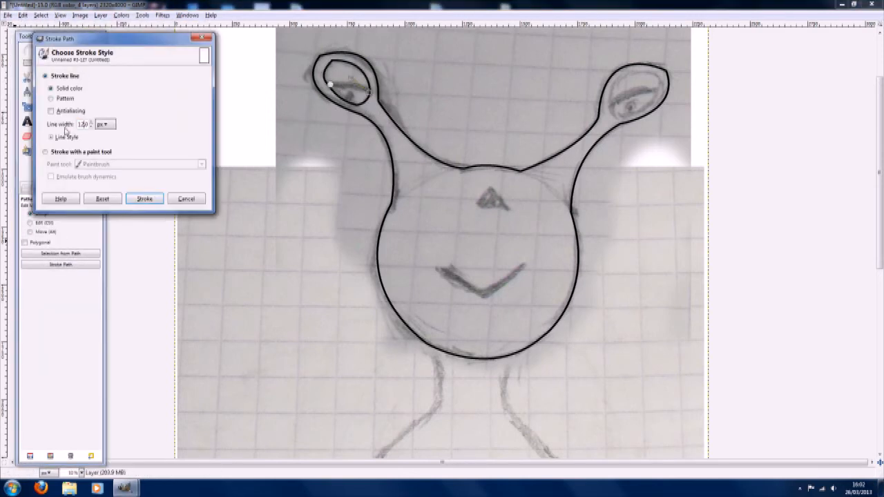
{"action": "left_click", "coordinate": [185, 197]}
- Trace the right eye's inner outline and eyelid with paths and stroke both in black
{"action": "left_click", "coordinate": [646, 73]}
{"action": "left_click", "coordinate": [656, 98]}
{"action": "left_click", "coordinate": [620, 116]}
{"action": "left_click", "coordinate": [610, 105]}
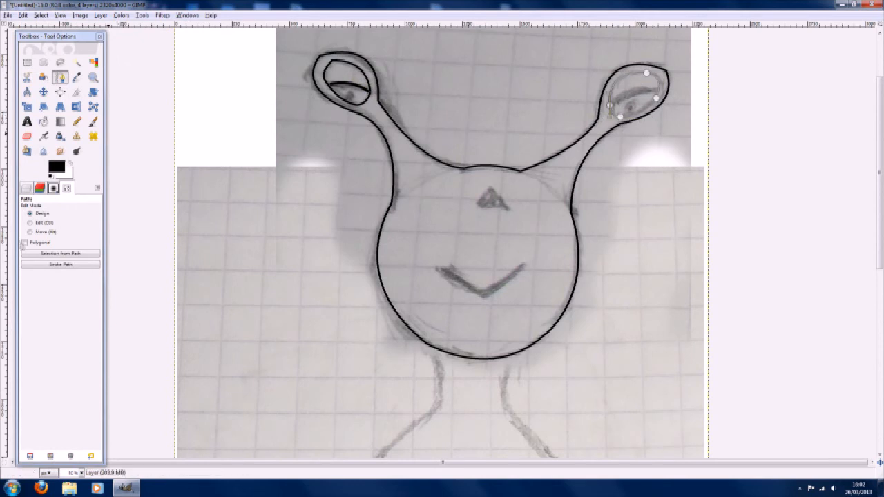
{"action": "left_click", "coordinate": [61, 265]}
{"action": "left_click", "coordinate": [158, 205]}
{"action": "left_click", "coordinate": [60, 264]}
{"action": "left_click", "coordinate": [179, 233]}
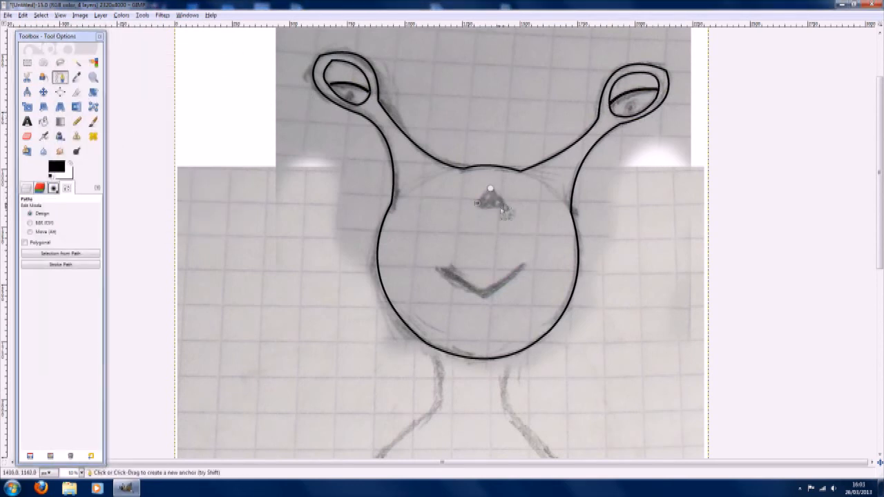
- Trace and stroke the forehead triangle and V-shaped mouth, and check the tracing with the head sketch layer hidden
{"action": "left_click", "coordinate": [60, 265]}
{"action": "left_click", "coordinate": [179, 233]}
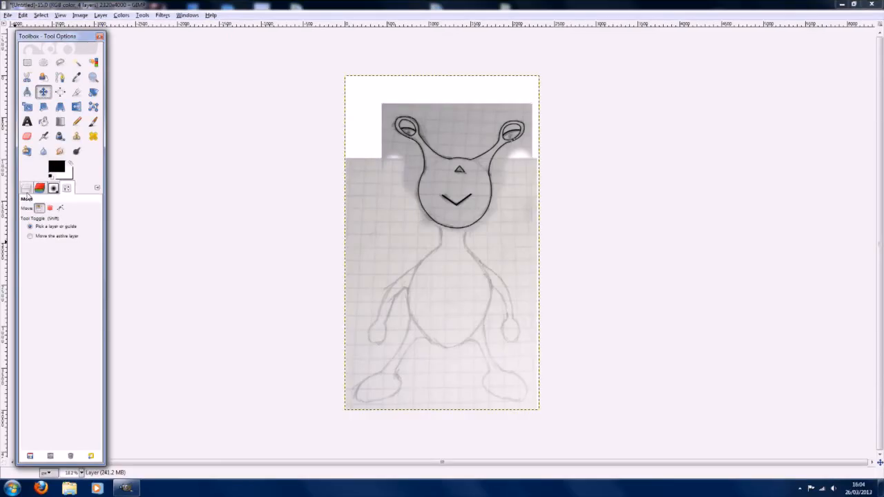
{"action": "left_click", "coordinate": [26, 189]}
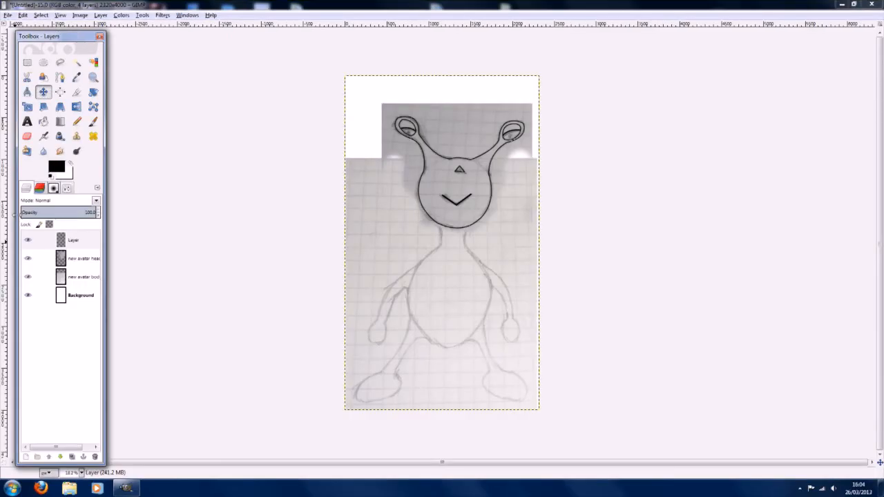
{"action": "left_click", "coordinate": [28, 258]}
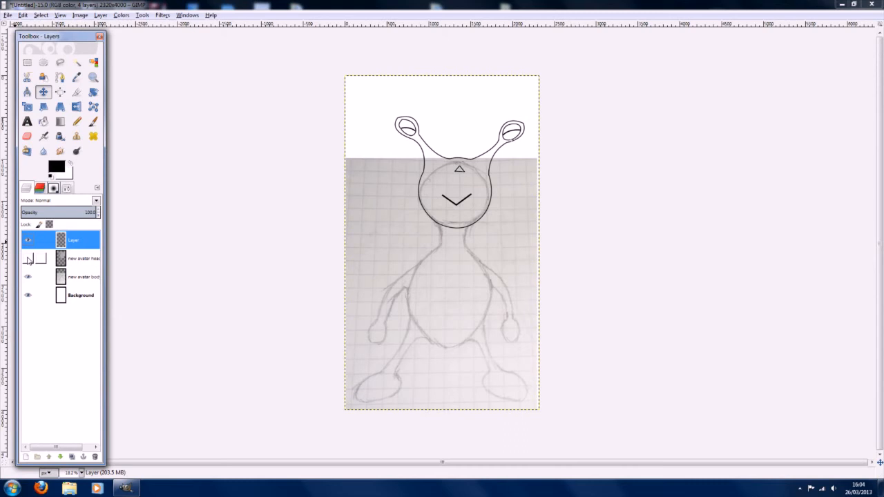
{"action": "left_click", "coordinate": [28, 258]}
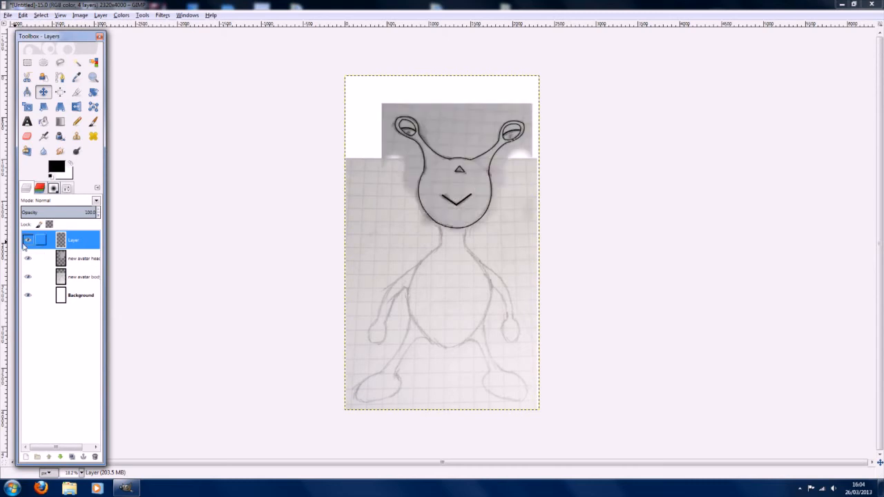
- Rename the tracing layer as "traced head"
{"action": "double_click", "coordinate": [78, 245]}
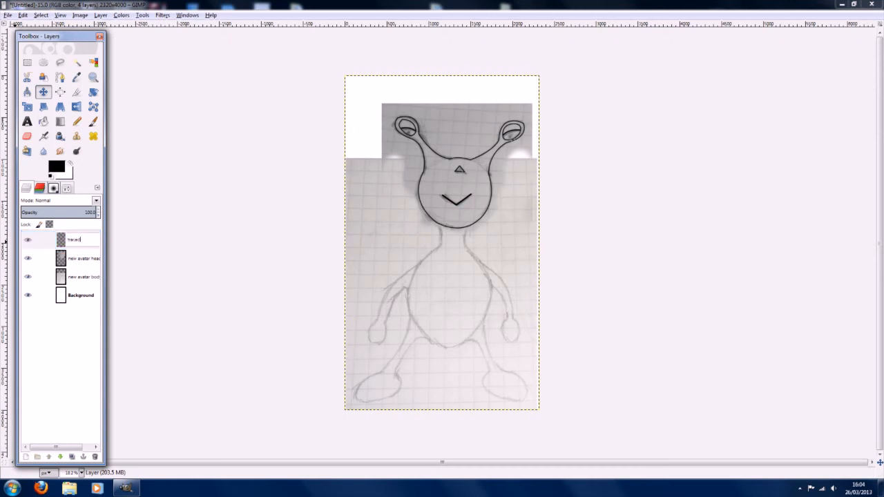
{"action": "type", "text": "traced head"}
{"action": "key", "text": "Return"}
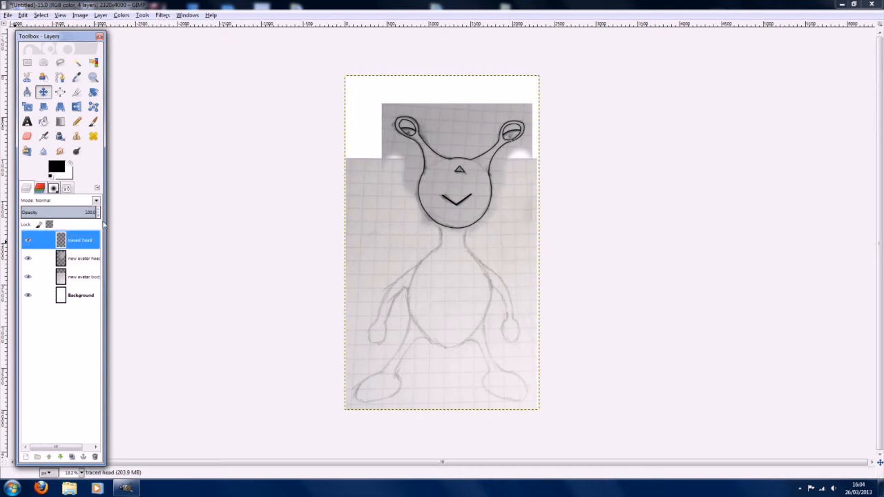
- Copy the traced head layer, create a new image from the clipboard, and maximize its window
{"action": "key", "text": "ctrl+c"}
{"action": "left_click", "coordinate": [9, 16]}
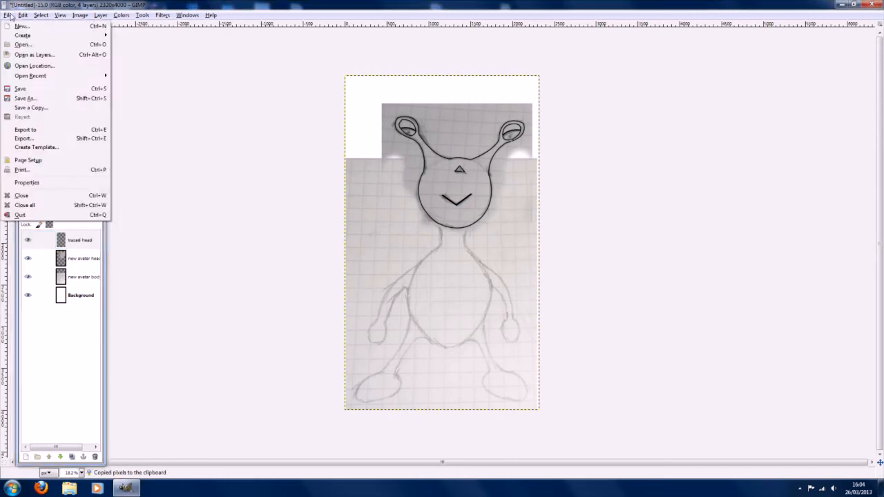
{"action": "mouse_move", "coordinate": [18, 35]}
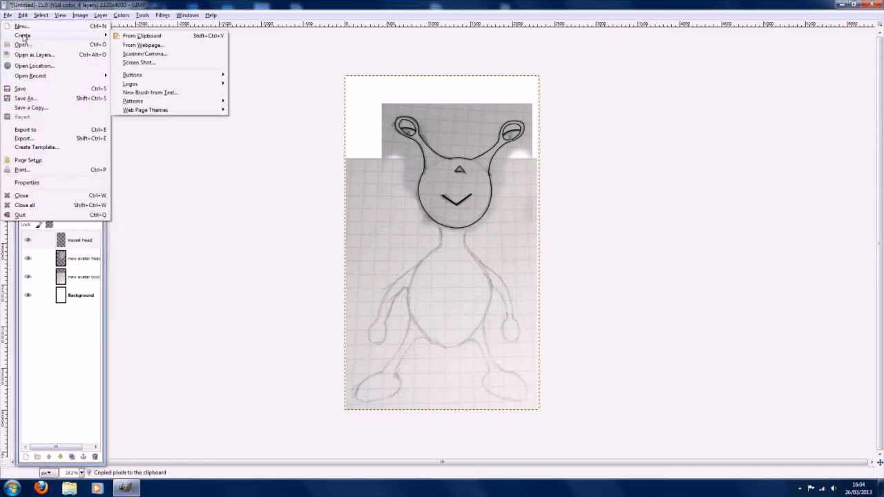
{"action": "left_click", "coordinate": [177, 36]}
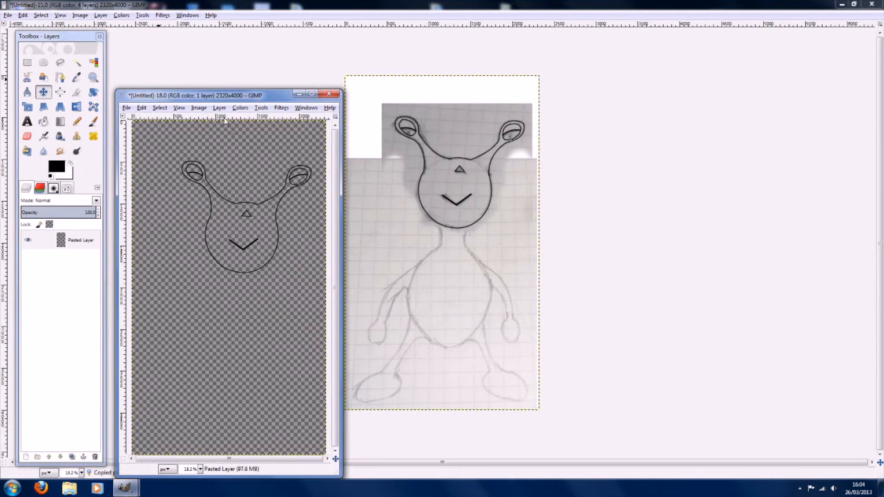
{"action": "left_click_drag", "start_coordinate": [230, 97], "coordinate": [442, 8]}
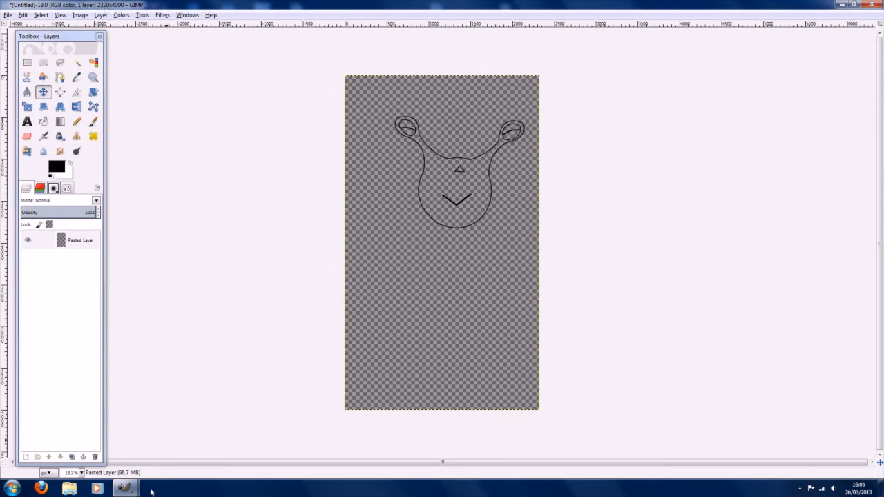
- Switch to the original layered sketch image and back to the new image with the traced head
{"action": "mouse_move", "coordinate": [124, 488]}
{"action": "left_click", "coordinate": [92, 442]}
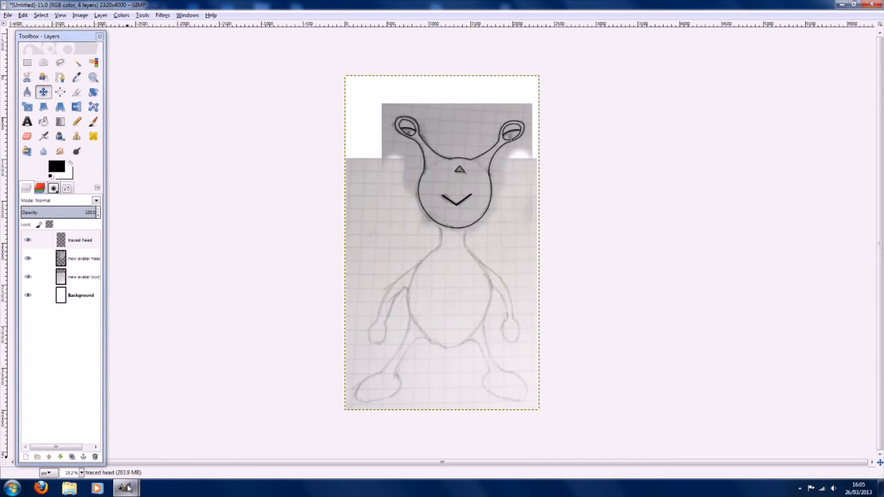
{"action": "mouse_move", "coordinate": [124, 488]}
{"action": "left_click", "coordinate": [147, 427]}
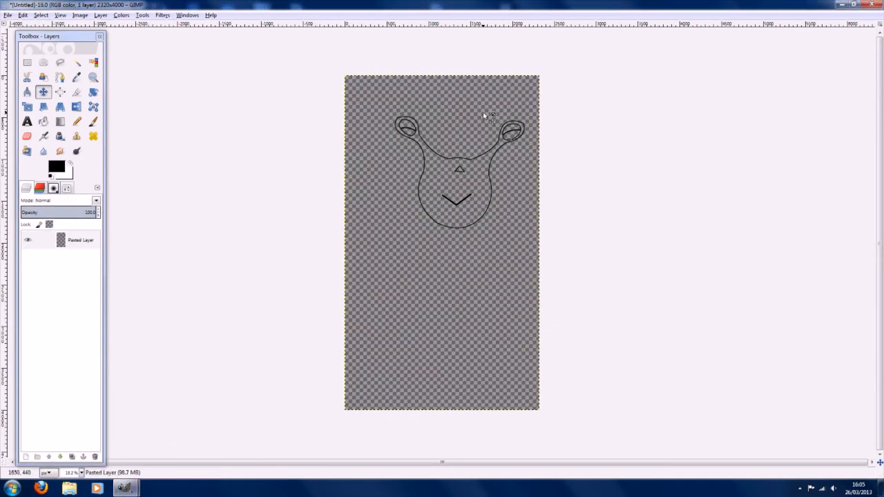
- Close the outline gaps on the left eye and its stalk with the Pencil at brush size 2
{"action": "scroll", "coordinate": [478, 116], "scroll_direction": "up", "scroll_amount": 3}
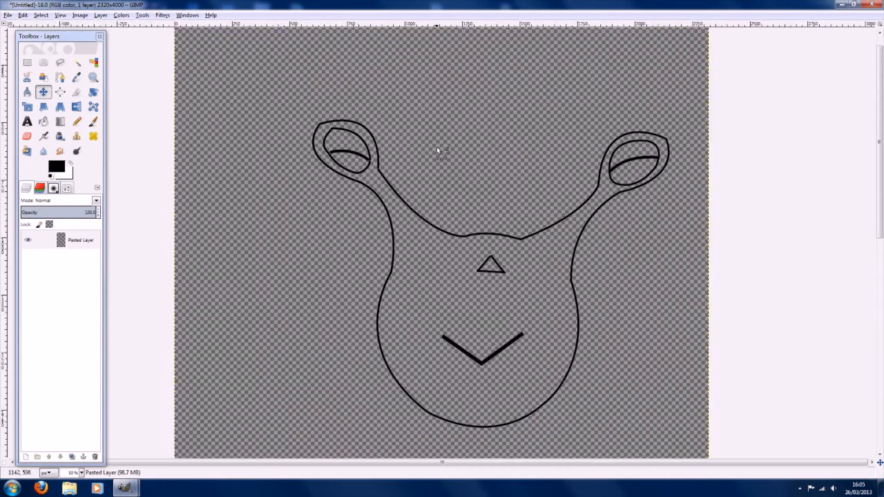
{"action": "scroll", "coordinate": [444, 181], "scroll_direction": "up", "scroll_amount": 6}
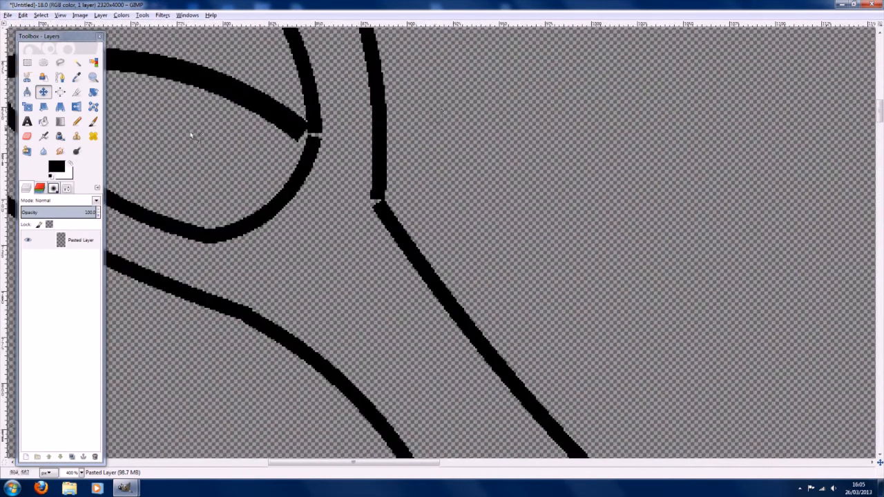
{"action": "left_click", "coordinate": [78, 121]}
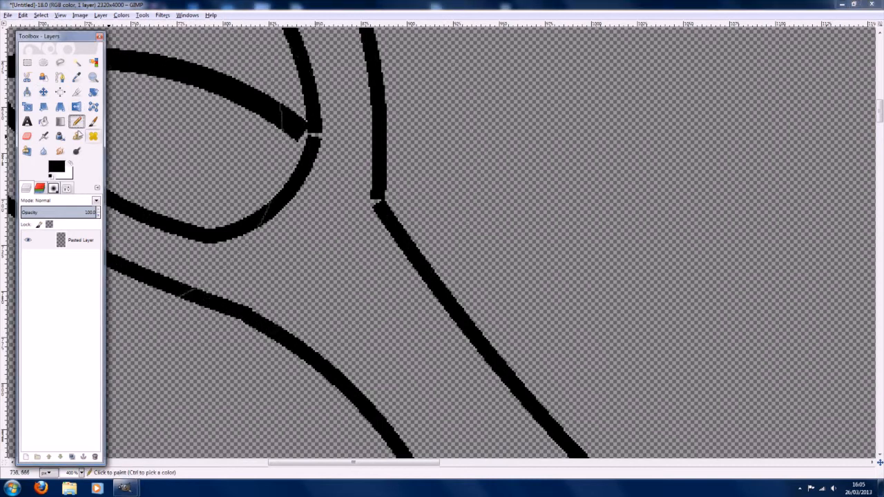
{"action": "left_click", "coordinate": [54, 188]}
{"action": "left_click", "coordinate": [67, 189]}
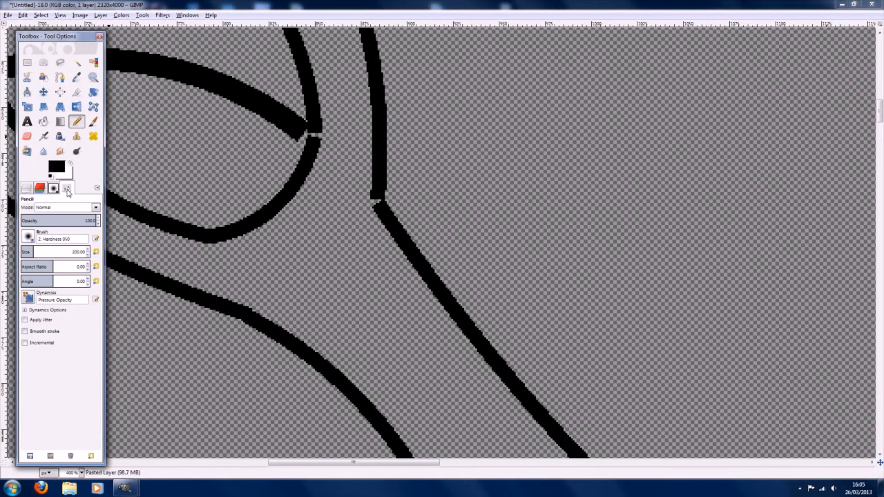
{"action": "key", "text": "Delete"}
{"action": "key", "text": "Return"}
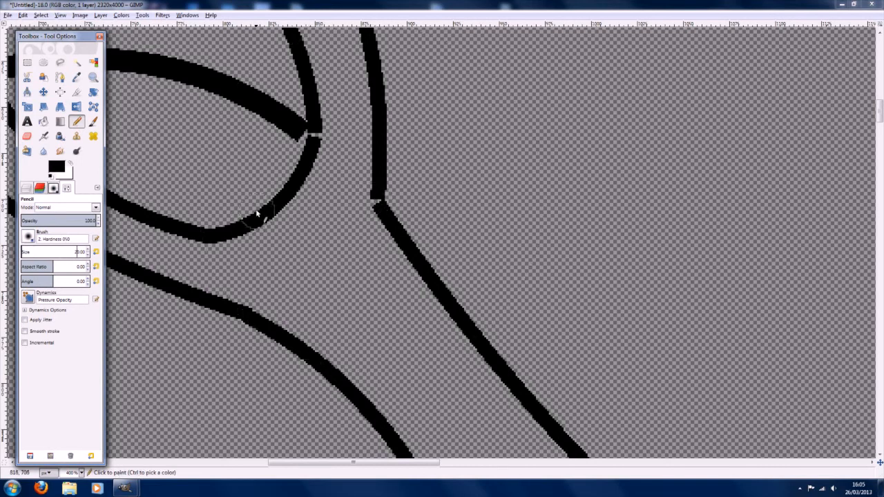
{"action": "left_click", "coordinate": [375, 204]}
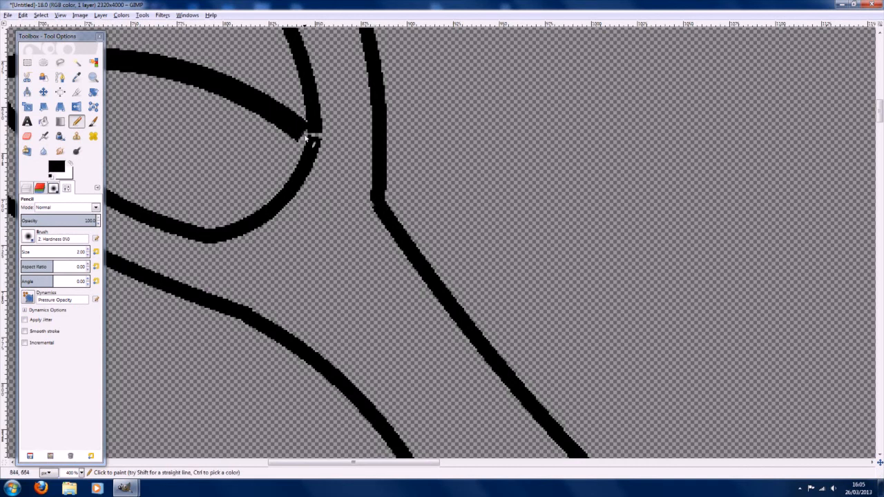
{"action": "left_click", "coordinate": [307, 138]}
{"action": "left_click", "coordinate": [312, 139]}
- Close the remaining gaps where the eyelid lines meet the left and right eye outlines using the Pencil
{"action": "scroll", "coordinate": [399, 231], "scroll_direction": "down", "scroll_amount": 2, "text": "ctrl"}
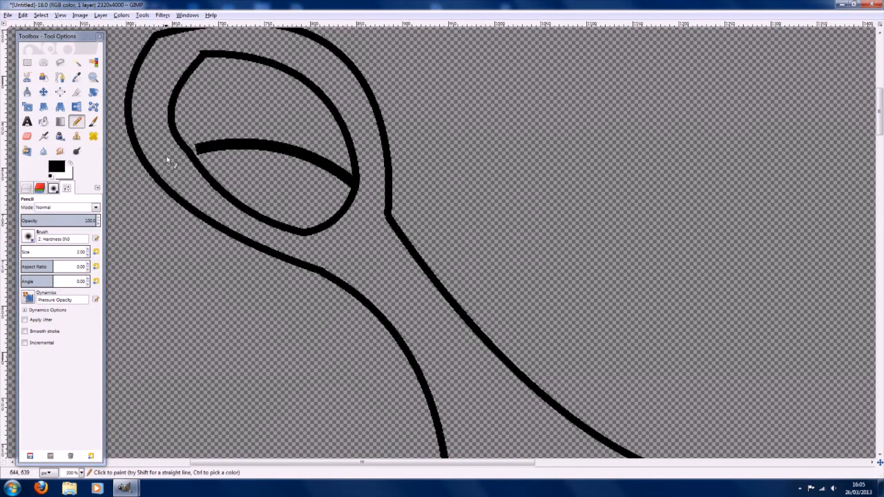
{"action": "scroll", "coordinate": [195, 146], "scroll_direction": "up", "scroll_amount": 3, "text": "ctrl"}
{"action": "scroll", "coordinate": [196, 145], "scroll_direction": "up", "scroll_amount": 2, "text": "ctrl"}
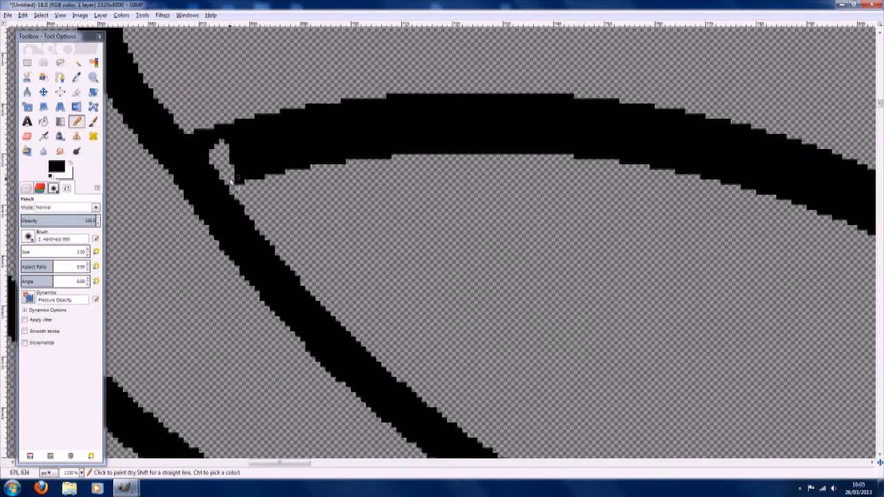
{"action": "scroll", "coordinate": [555, 237], "scroll_direction": "down", "scroll_amount": 5, "text": "ctrl"}
{"action": "scroll", "coordinate": [739, 177], "scroll_direction": "up", "scroll_amount": 4, "text": "ctrl"}
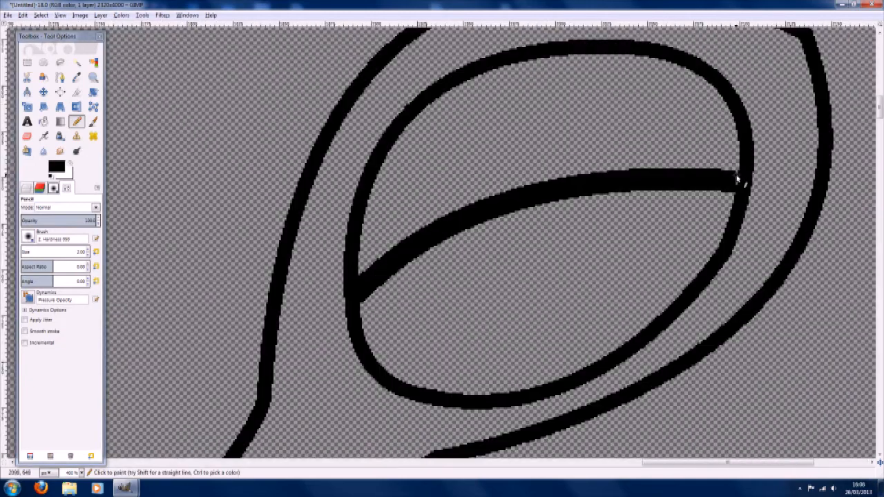
- Bucket-fill the head and eye stalks with green 34931a
{"action": "scroll", "coordinate": [641, 182], "scroll_direction": "down", "scroll_amount": 8, "text": "ctrl"}
{"action": "left_click", "coordinate": [42, 123]}
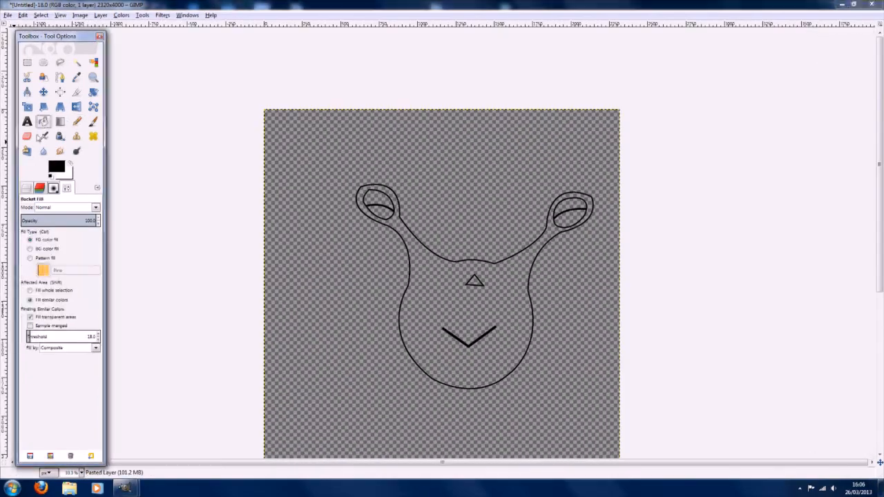
{"action": "left_click", "coordinate": [58, 168]}
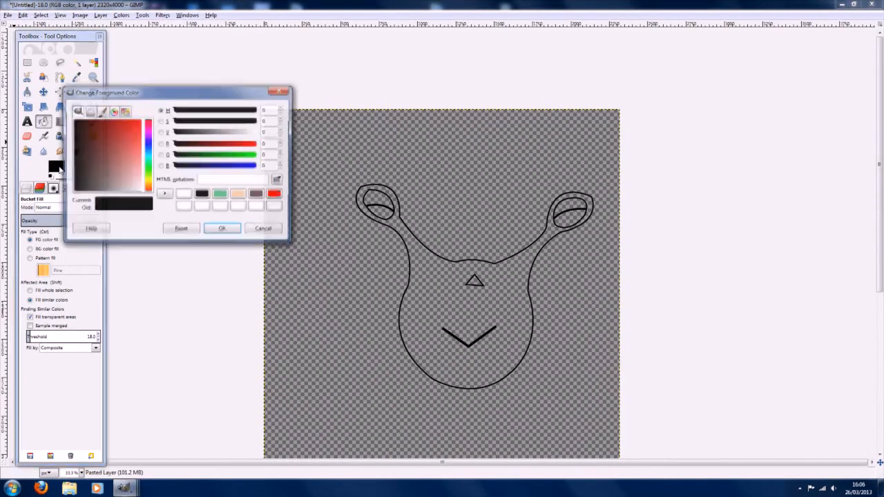
{"action": "mouse_move", "coordinate": [147, 174]}
{"action": "left_mouse_down"}
{"action": "mouse_move", "coordinate": [147, 160]}
{"action": "mouse_move", "coordinate": [148, 178]}
{"action": "left_mouse_up"}
{"action": "mouse_move", "coordinate": [114, 124]}
{"action": "left_mouse_down"}
{"action": "mouse_move", "coordinate": [104, 135]}
{"action": "mouse_move", "coordinate": [113, 134]}
{"action": "left_mouse_up"}
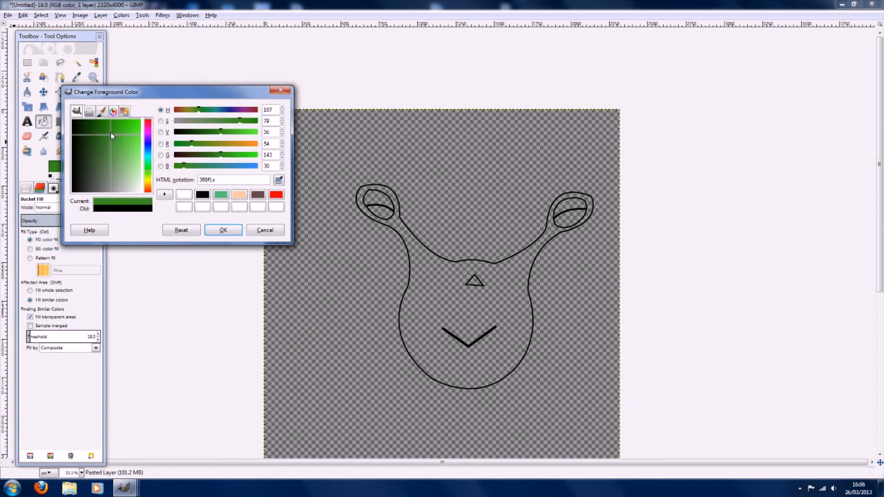
{"action": "left_click", "coordinate": [223, 230]}
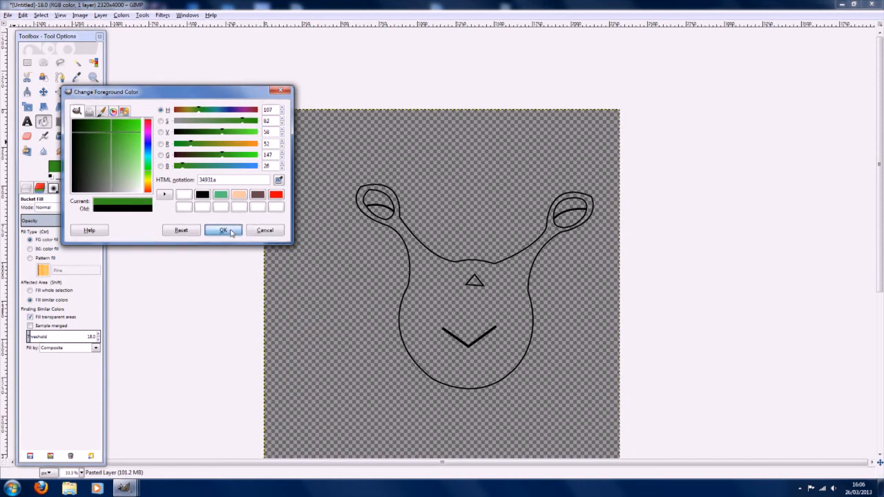
{"action": "left_click", "coordinate": [434, 276]}
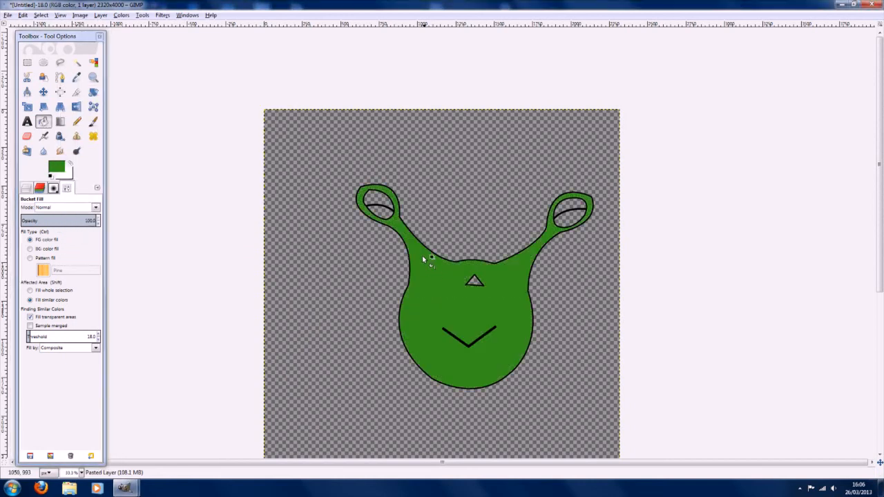
- Bucket-fill the upper part of both eyes with dark green 315a26
{"action": "left_click", "coordinate": [60, 170]}
{"action": "mouse_move", "coordinate": [102, 166]}
{"action": "left_mouse_down"}
{"action": "mouse_move", "coordinate": [116, 132]}
{"action": "mouse_move", "coordinate": [100, 148]}
{"action": "mouse_move", "coordinate": [118, 159]}
{"action": "left_mouse_up"}
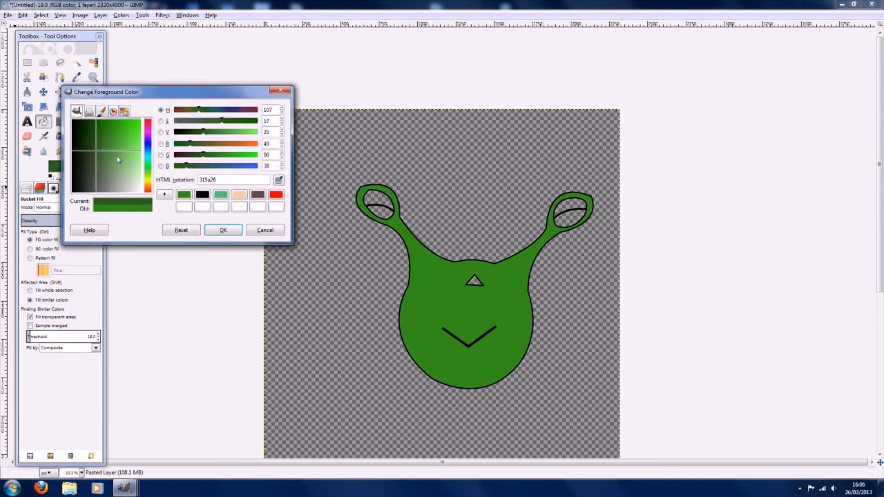
{"action": "left_click", "coordinate": [223, 230]}
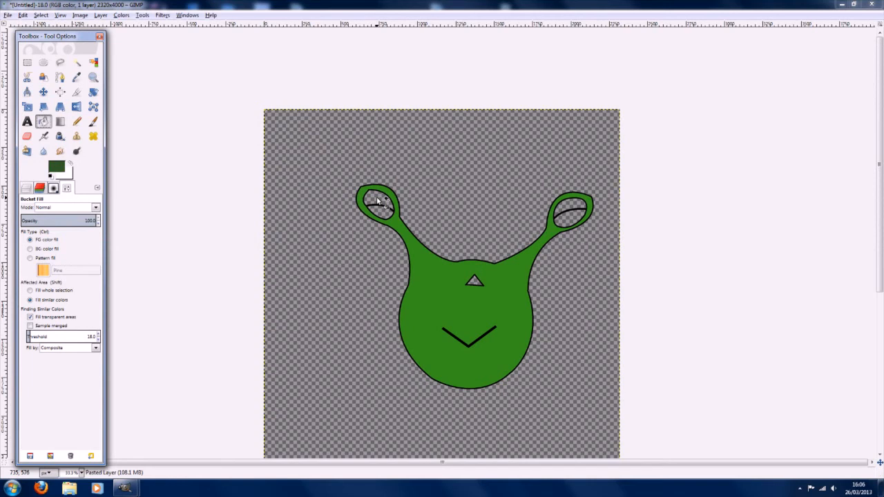
{"action": "left_click", "coordinate": [378, 199]}
{"action": "left_click", "coordinate": [559, 209]}
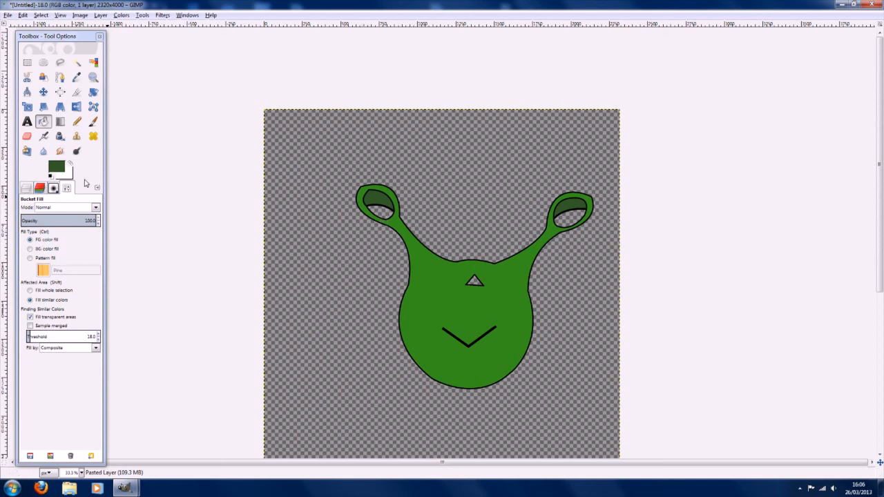
- Set the foreground color to very dark green 253a20 and bucket-fill the forehead triangle
{"action": "left_click", "coordinate": [60, 166]}
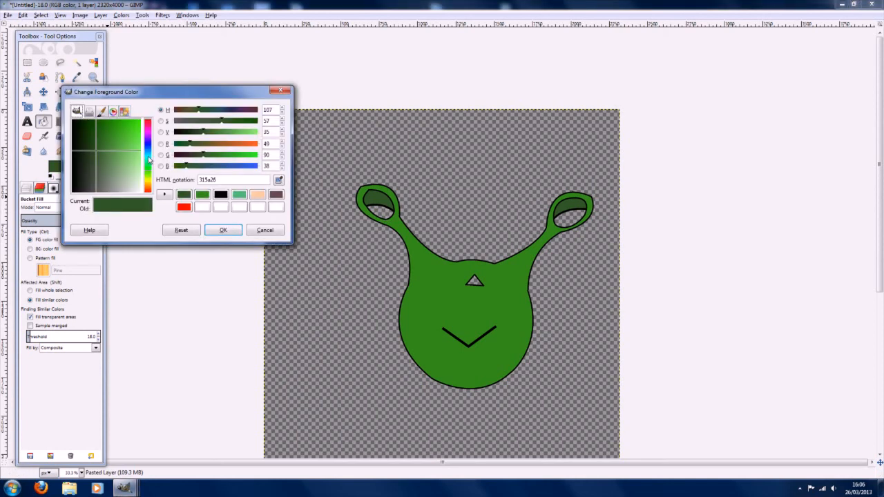
{"action": "left_click", "coordinate": [222, 230]}
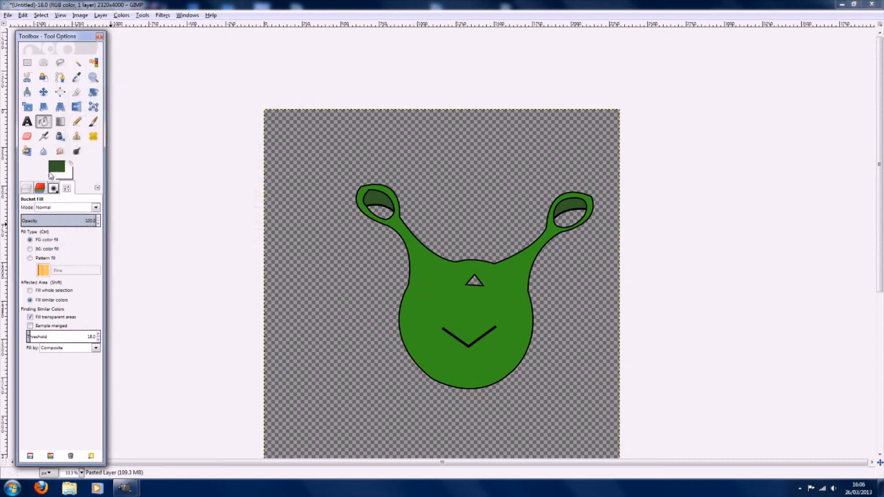
{"action": "left_click", "coordinate": [57, 169]}
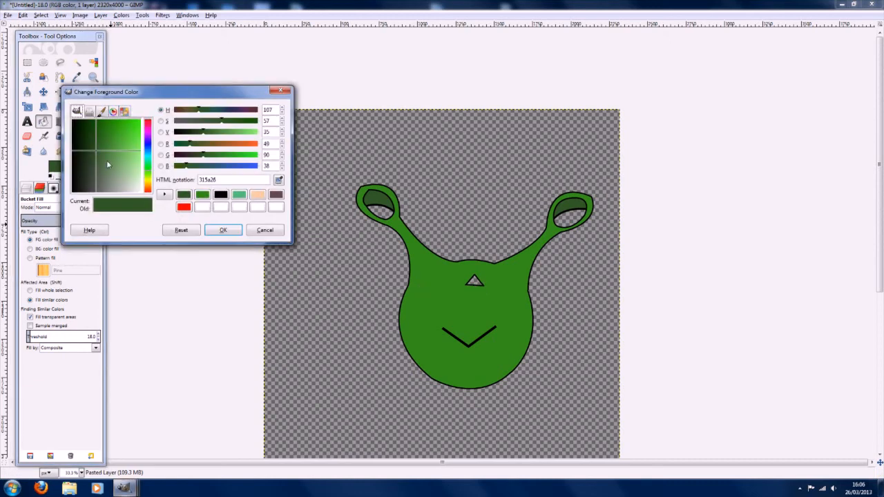
{"action": "left_click_drag", "start_coordinate": [85, 158], "coordinate": [87, 159]}
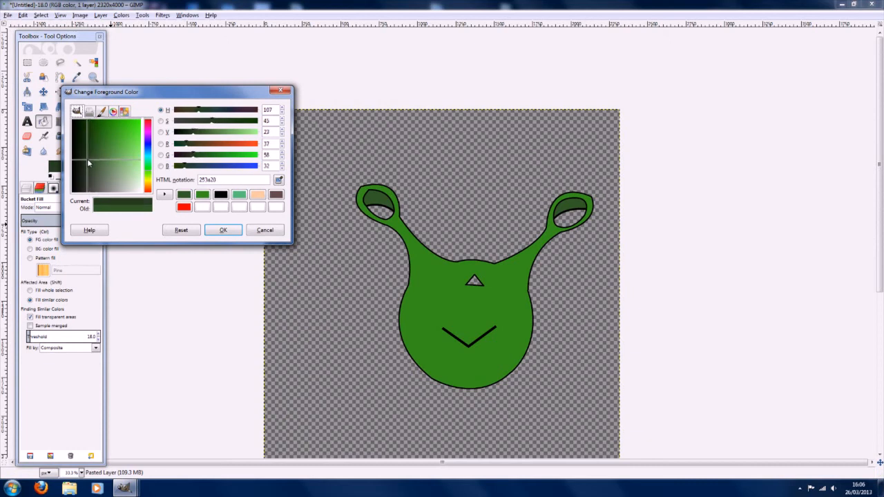
{"action": "left_click", "coordinate": [222, 229]}
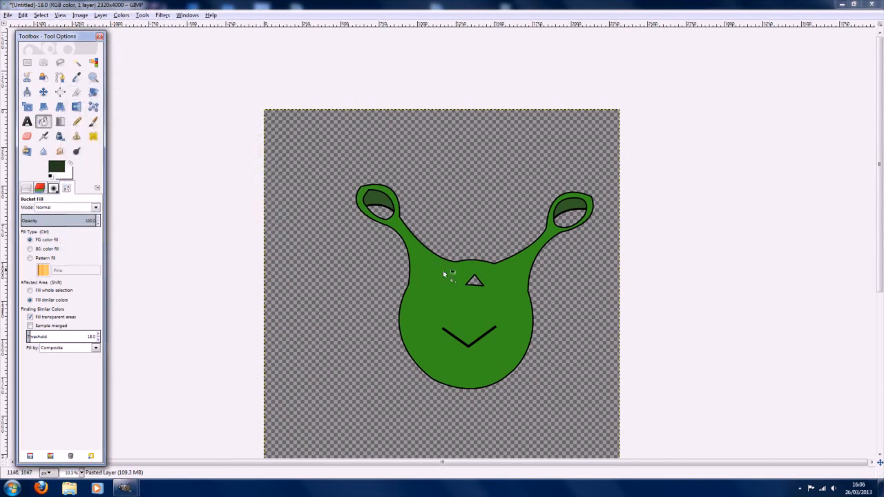
{"action": "left_click", "coordinate": [476, 282]}
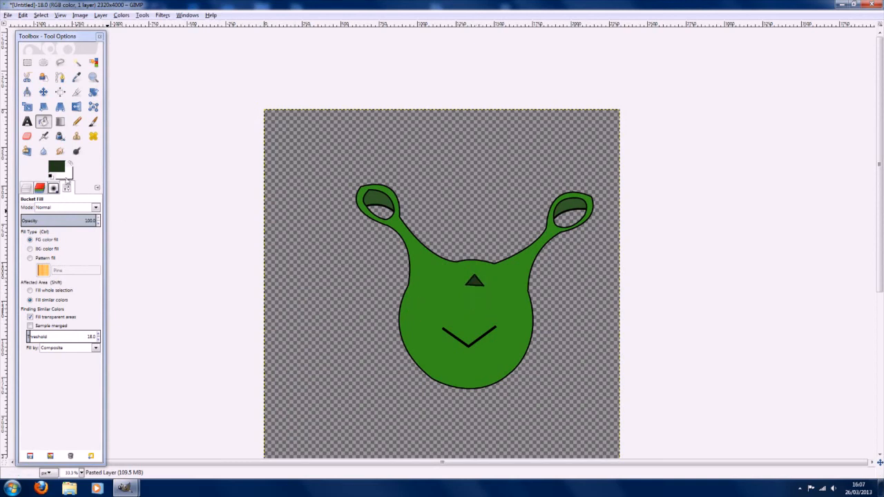
- Set the foreground color to dark blue 28425c and bucket-fill the upper part of both eyes
{"action": "left_click", "coordinate": [56, 169]}
{"action": "left_click_drag", "start_coordinate": [147, 172], "coordinate": [150, 153]}
{"action": "left_click_drag", "start_coordinate": [104, 134], "coordinate": [98, 154]}
{"action": "left_click", "coordinate": [223, 229]}
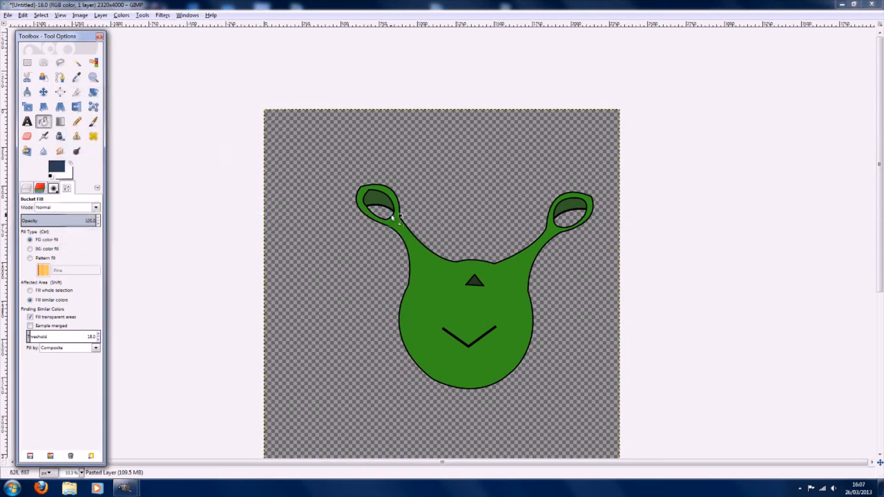
{"action": "left_click", "coordinate": [381, 206]}
{"action": "left_click", "coordinate": [573, 209]}
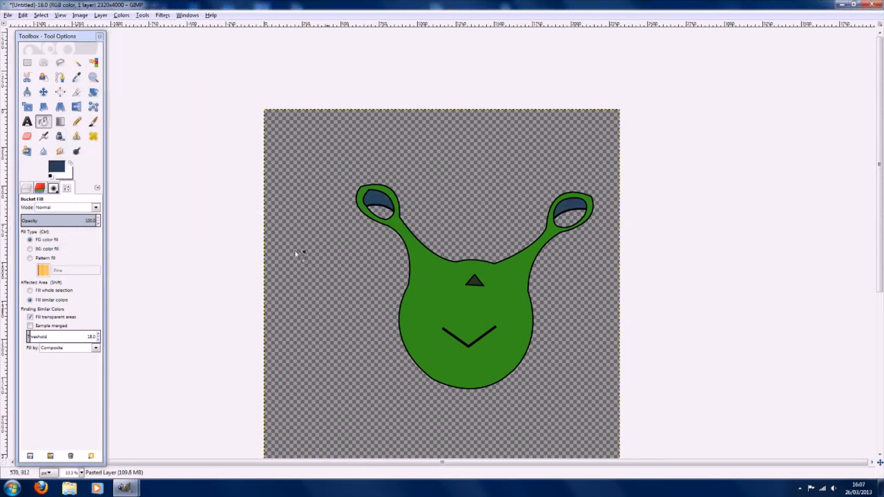
- Pick a lighter blue foreground color and bucket-fill the lower part of both eyes
{"action": "left_click", "coordinate": [65, 170]}
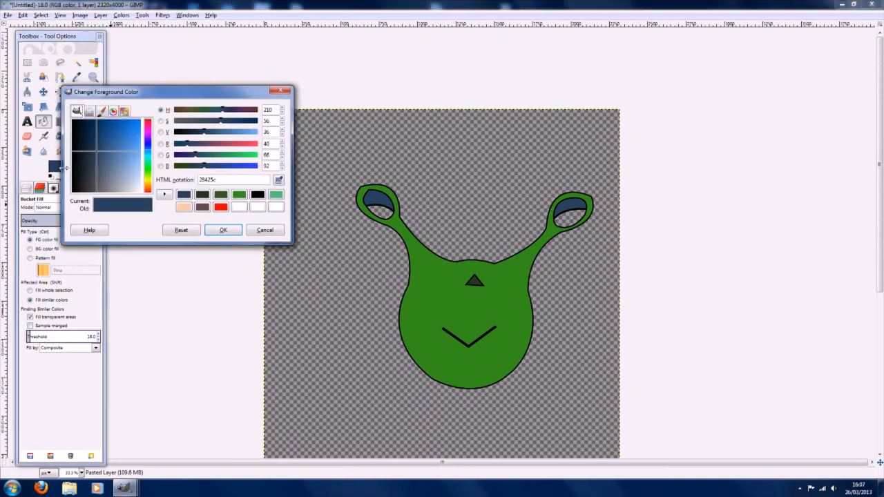
{"action": "left_click_drag", "start_coordinate": [93, 142], "coordinate": [117, 159]}
{"action": "left_click", "coordinate": [239, 233]}
{"action": "left_click", "coordinate": [384, 212]}
{"action": "left_click", "coordinate": [563, 220]}
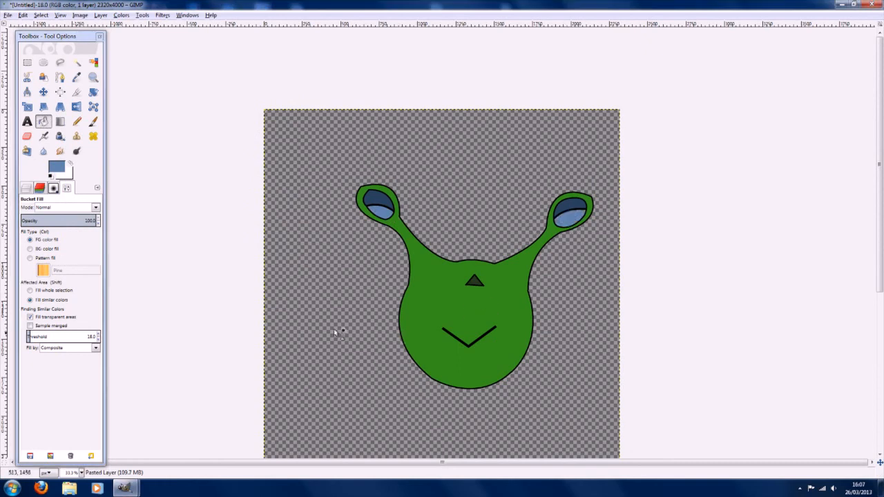
- Export the colored head as "avatar head noram a.png" in the Tutorial folder with the default PNG options
{"action": "key", "text": "minus"}
{"action": "key", "text": "minus"}
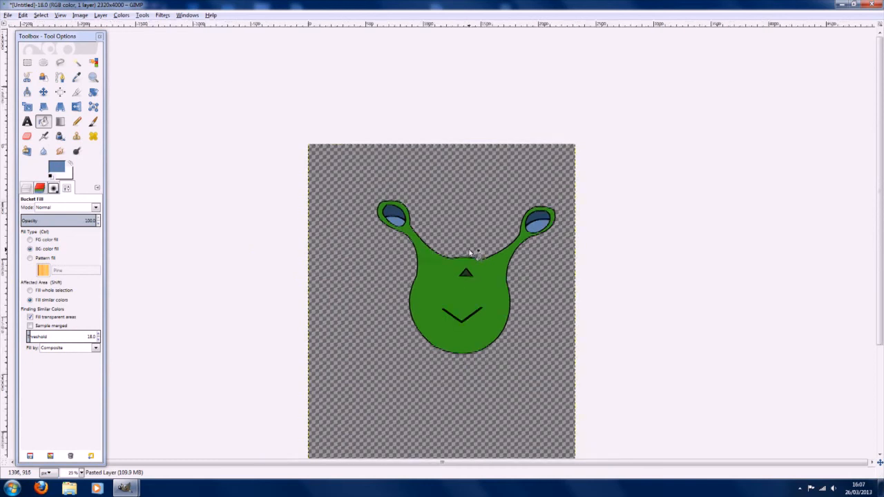
{"action": "left_click", "coordinate": [8, 14]}
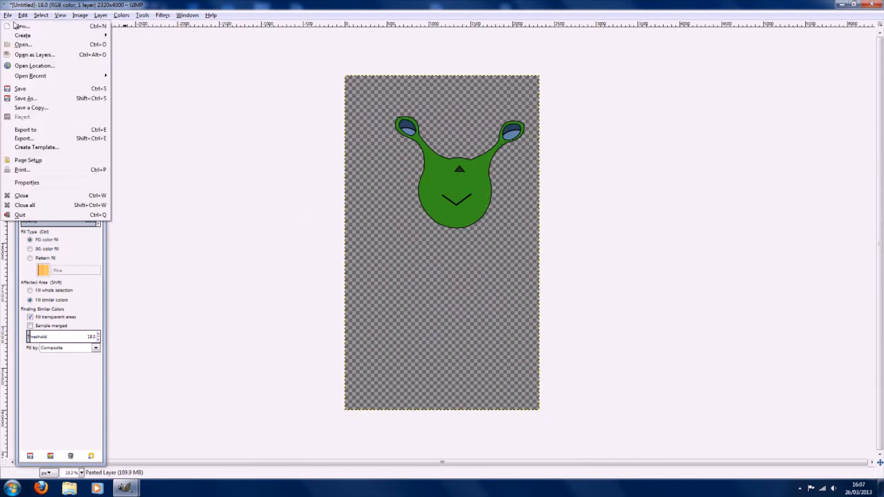
{"action": "left_click", "coordinate": [27, 138]}
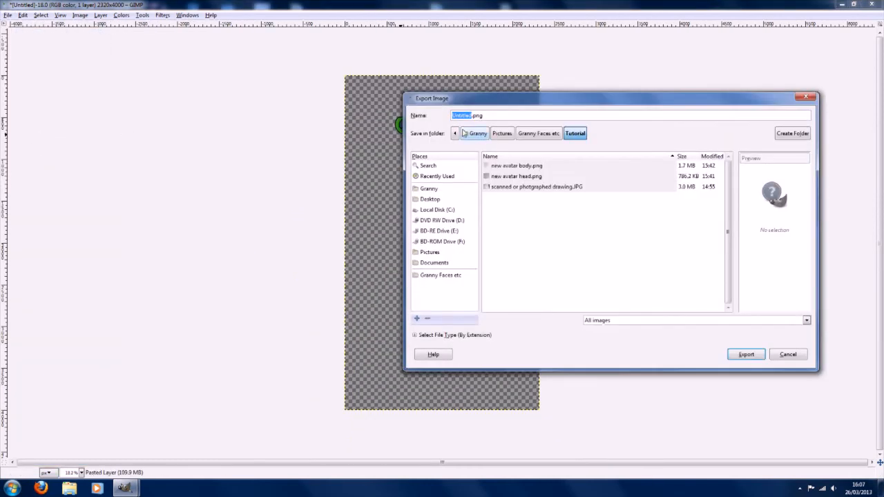
{"action": "type", "text": "avatar head noram a"}
{"action": "key", "text": "Return"}
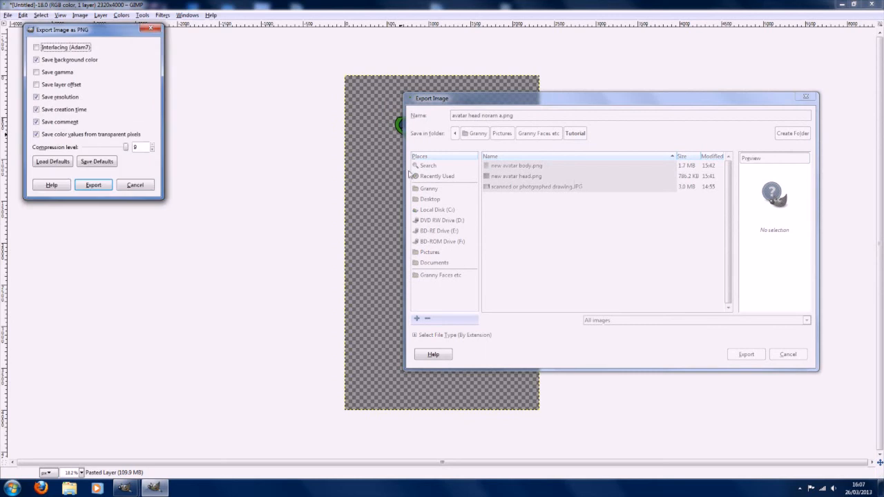
{"action": "left_click", "coordinate": [89, 188]}
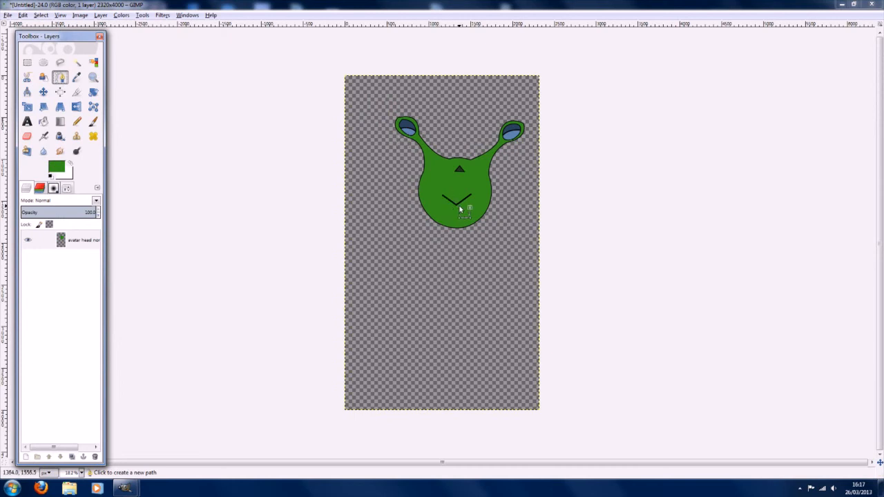
- Draw a V-shaped path joining the two mouth corners through a point below the existing mouth line
{"action": "scroll", "coordinate": [460, 209], "scroll_direction": "up", "scroll_amount": 3}
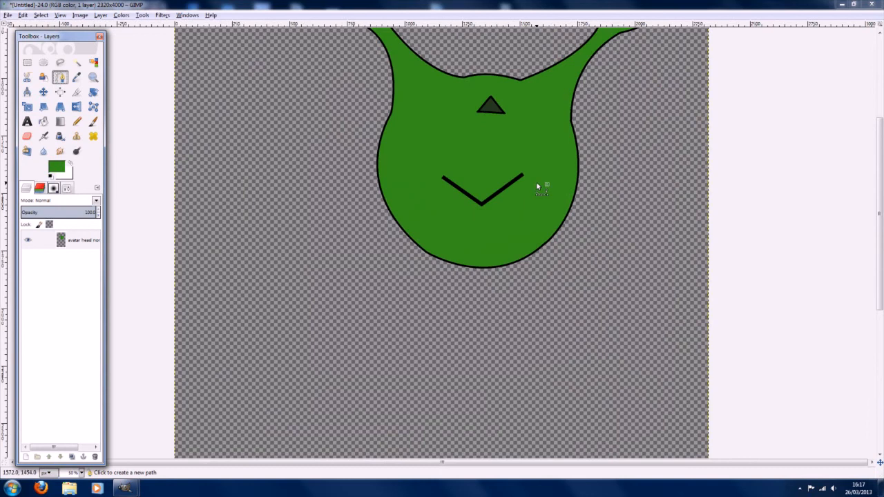
{"action": "scroll", "coordinate": [538, 187], "scroll_direction": "up", "scroll_amount": 2}
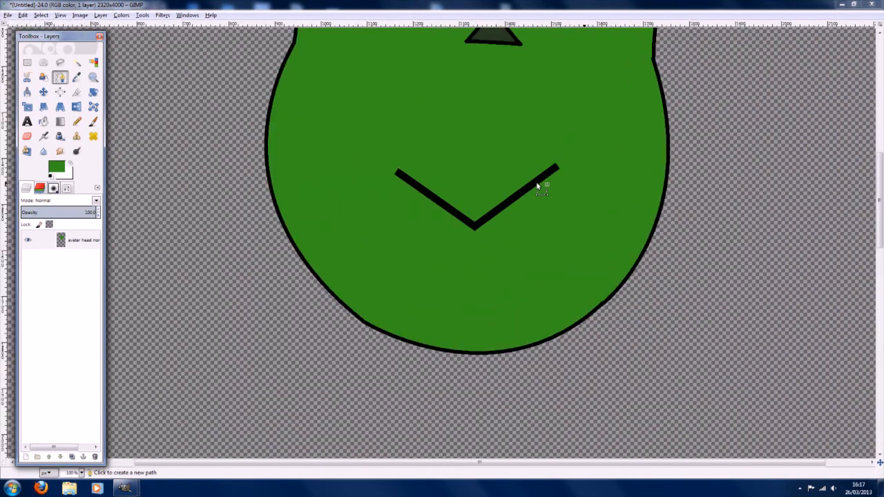
{"action": "left_click", "coordinate": [399, 174]}
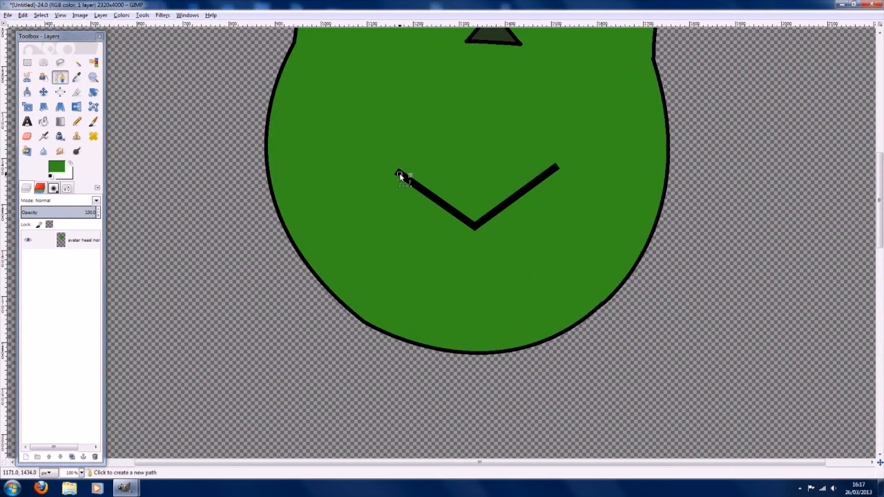
{"action": "left_click", "coordinate": [61, 78]}
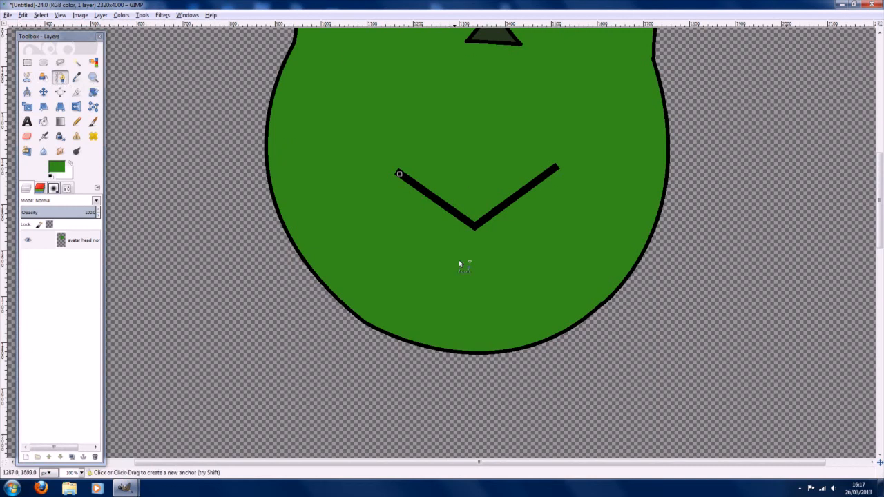
{"action": "left_click", "coordinate": [473, 279]}
{"action": "left_click", "coordinate": [556, 168]}
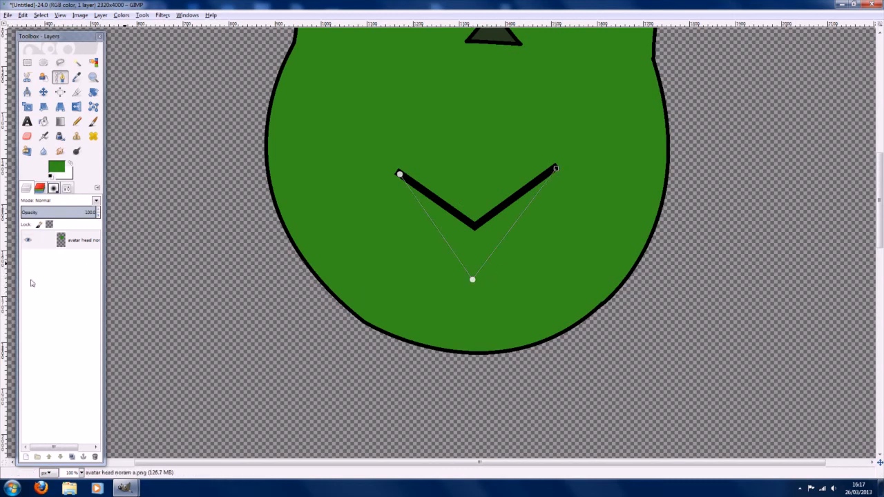
- Stroke the lower mouth path with a 16 px solid line in the current green foreground color
{"action": "left_click", "coordinate": [67, 189]}
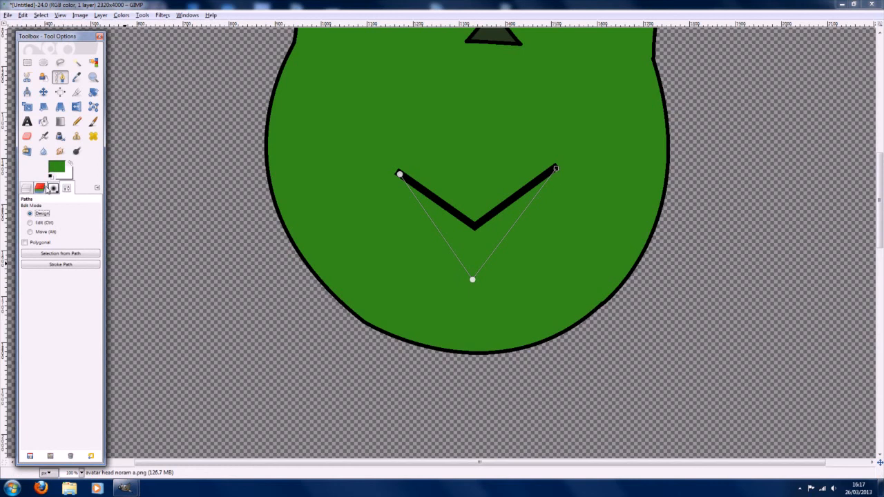
{"action": "left_click", "coordinate": [83, 266]}
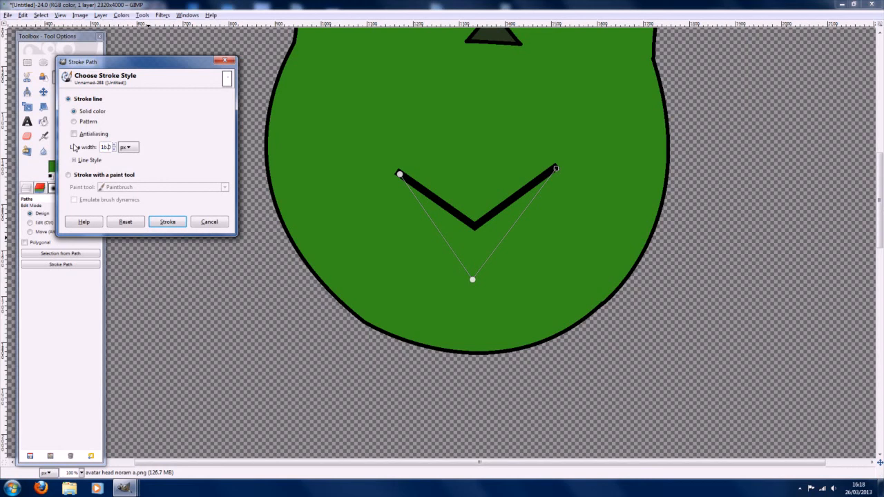
{"action": "left_click", "coordinate": [173, 225]}
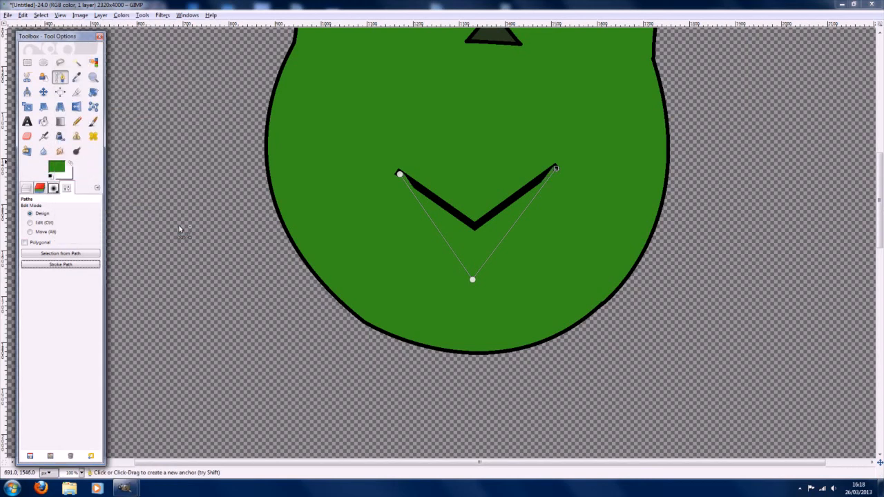
- Set the foreground color to black and stroke the lower mouth path with a solid line
{"action": "left_click", "coordinate": [55, 167]}
{"action": "left_click", "coordinate": [202, 194]}
{"action": "left_click", "coordinate": [223, 230]}
{"action": "left_click", "coordinate": [39, 264]}
{"action": "left_click", "coordinate": [179, 233]}
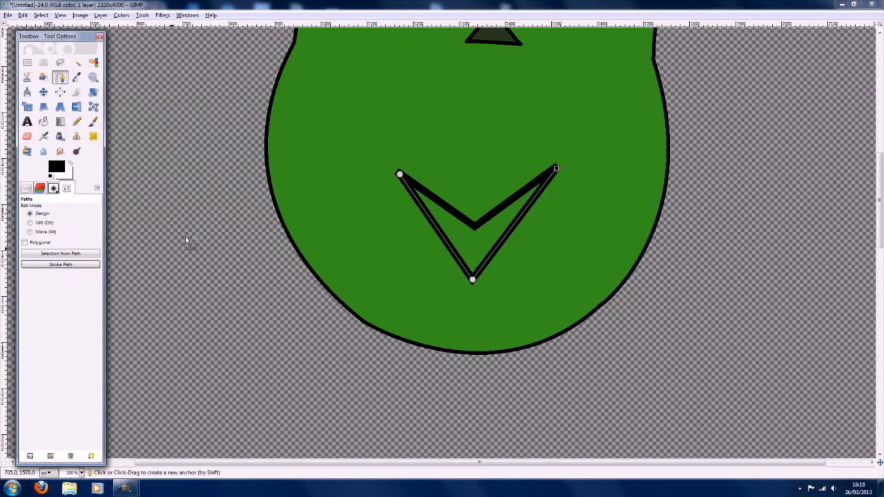
{"action": "left_click", "coordinate": [27, 62]}
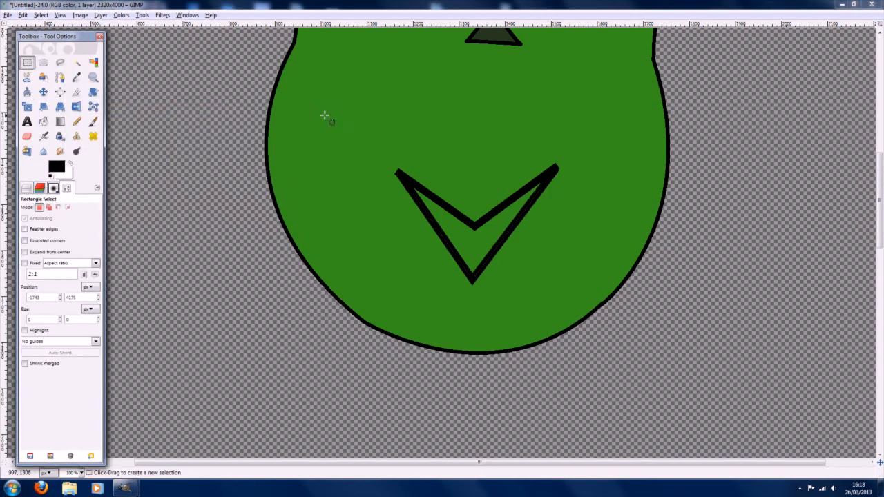
{"action": "scroll", "coordinate": [513, 154], "scroll_direction": "up", "scroll_amount": 5}
{"action": "scroll", "coordinate": [514, 157], "scroll_direction": "down", "scroll_amount": 5}
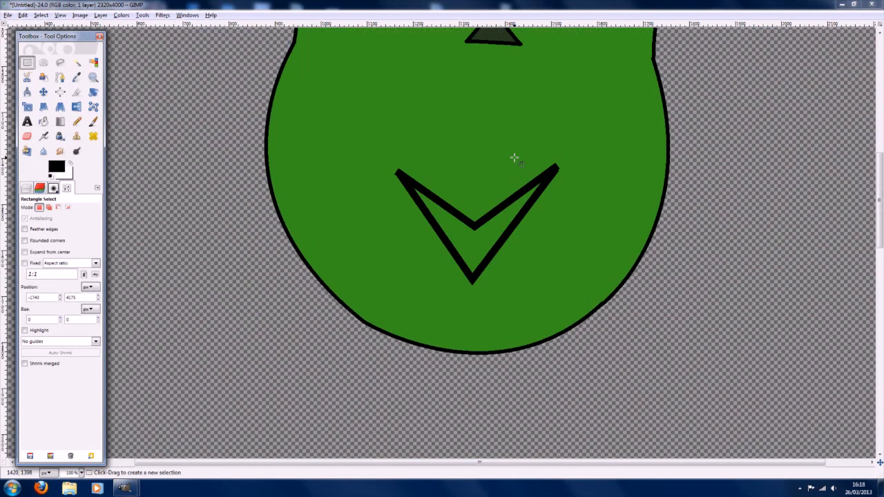
- Draw an arched tongue path across the lower part of the open mouth and stroke it with an 8 px black line
{"action": "left_click", "coordinate": [60, 77]}
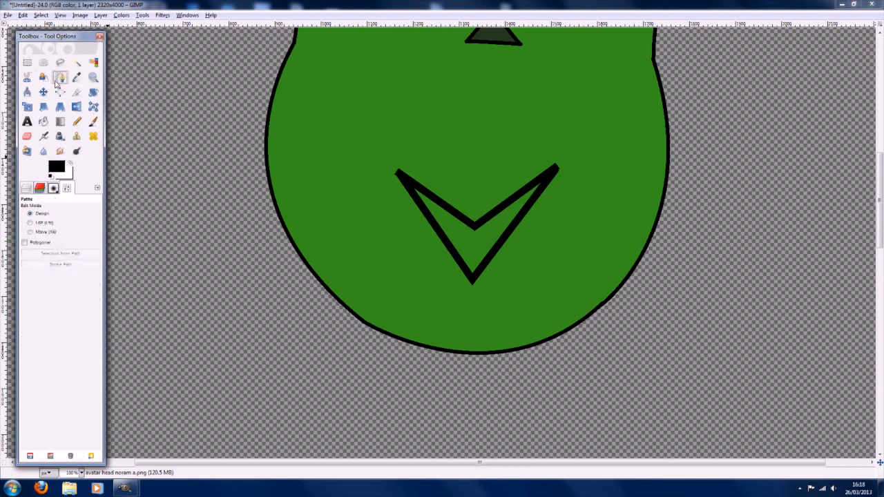
{"action": "left_click", "coordinate": [445, 241]}
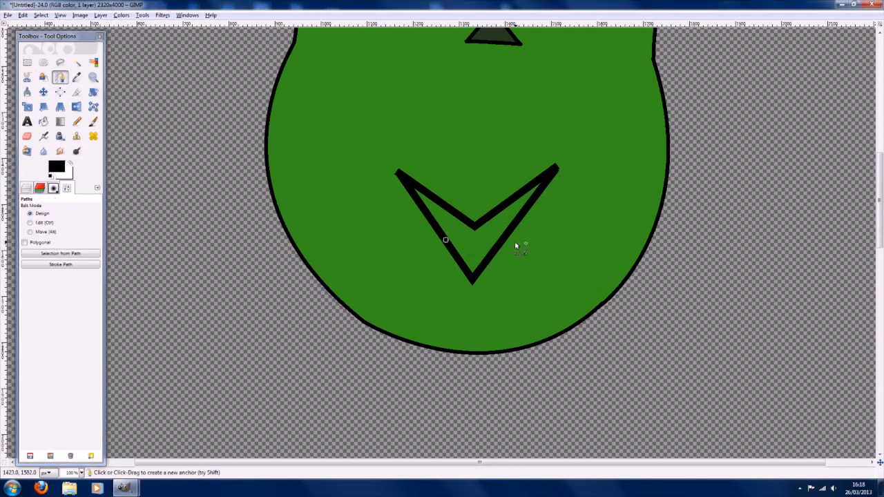
{"action": "left_click_drag", "start_coordinate": [539, 255], "coordinate": [537, 259]}
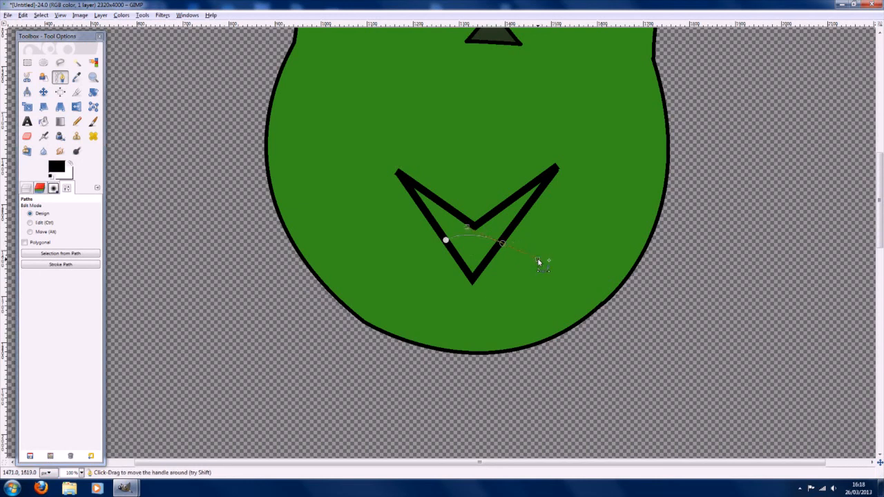
{"action": "left_click", "coordinate": [50, 266]}
{"action": "double_click", "coordinate": [128, 169]}
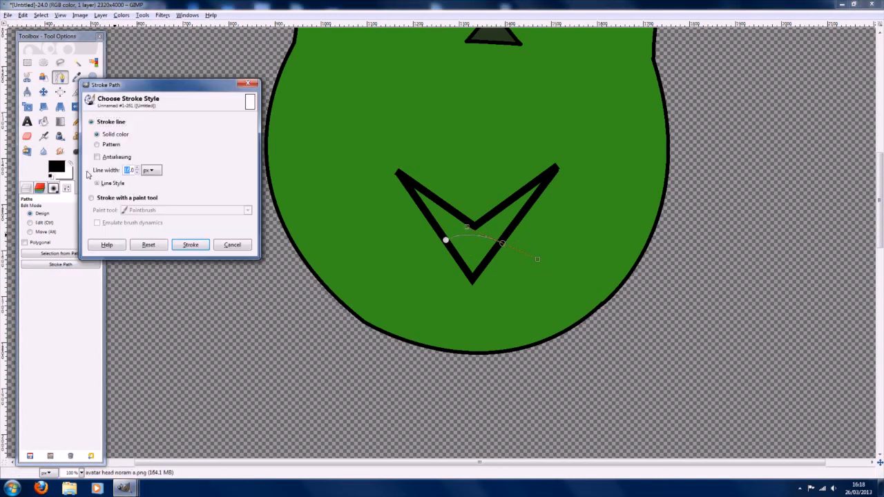
{"action": "left_click", "coordinate": [190, 246]}
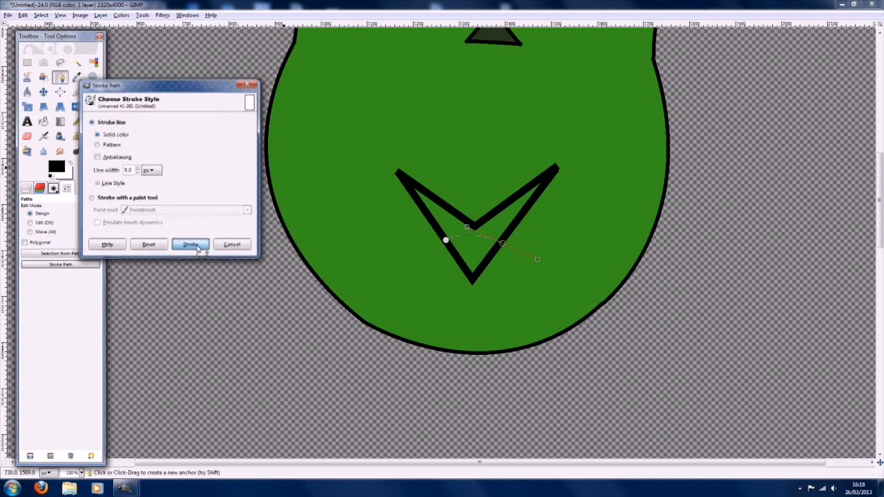
{"action": "left_click", "coordinate": [28, 66]}
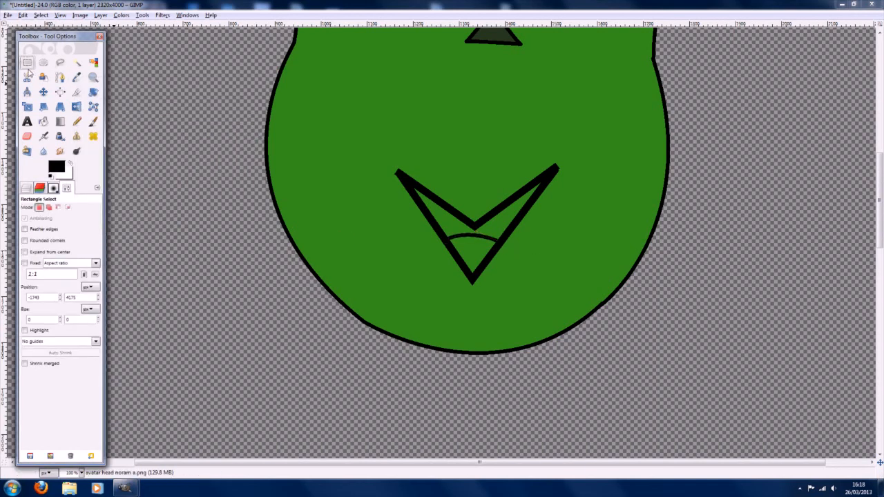
- Pick a red foreground color and bucket-fill the tongue area at the bottom of the mouth
{"action": "left_click", "coordinate": [44, 152]}
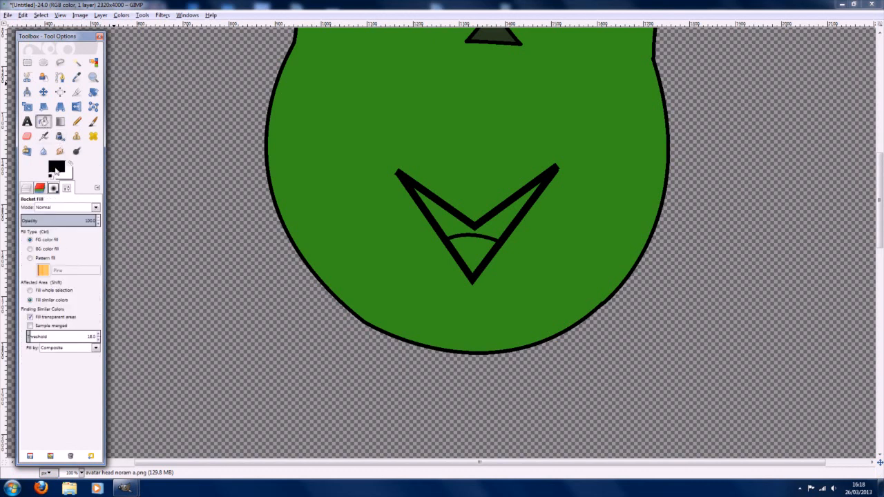
{"action": "left_click", "coordinate": [56, 166]}
{"action": "left_click_drag", "start_coordinate": [114, 148], "coordinate": [124, 132]}
{"action": "left_click", "coordinate": [223, 230]}
{"action": "left_click", "coordinate": [469, 246]}
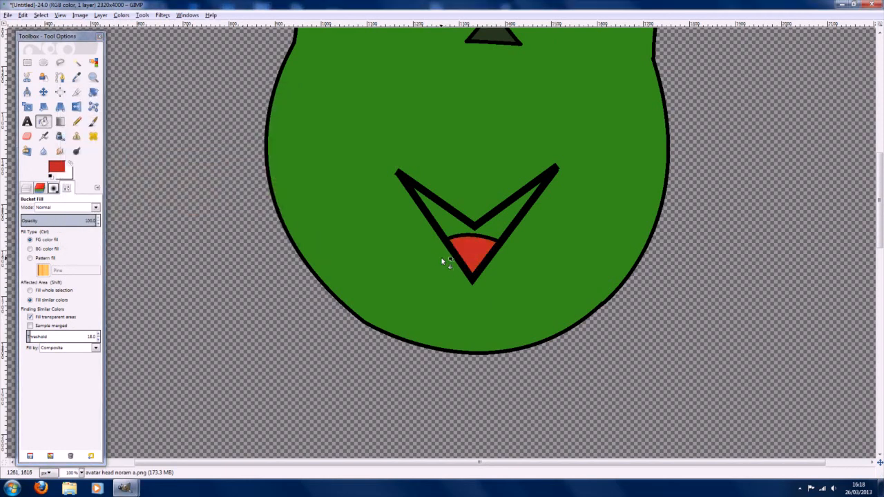
- Pick a dark gray foreground color and bucket-fill the mouth interior above the tongue
{"action": "left_click", "coordinate": [57, 169]}
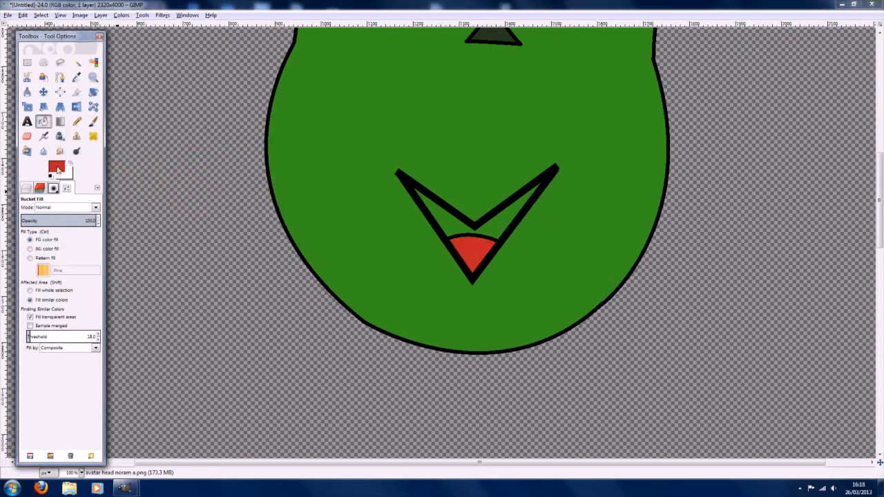
{"action": "left_click_drag", "start_coordinate": [82, 166], "coordinate": [105, 194]}
{"action": "left_click", "coordinate": [222, 230]}
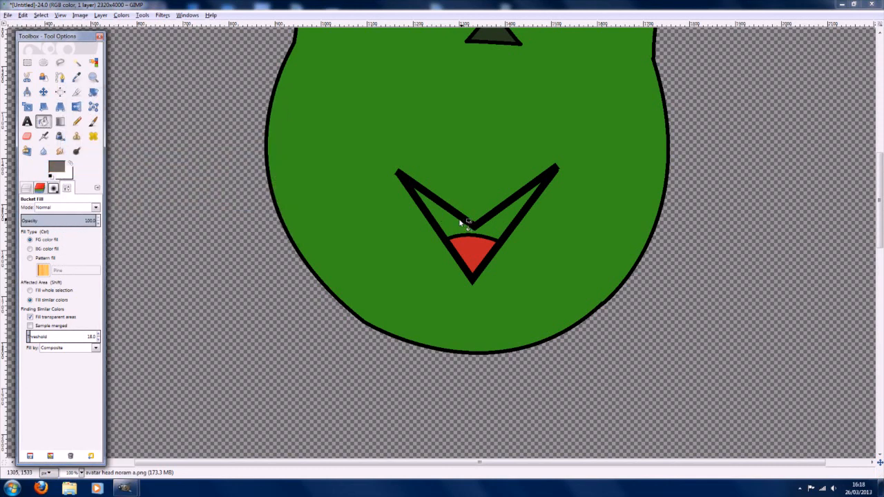
{"action": "left_click", "coordinate": [452, 220]}
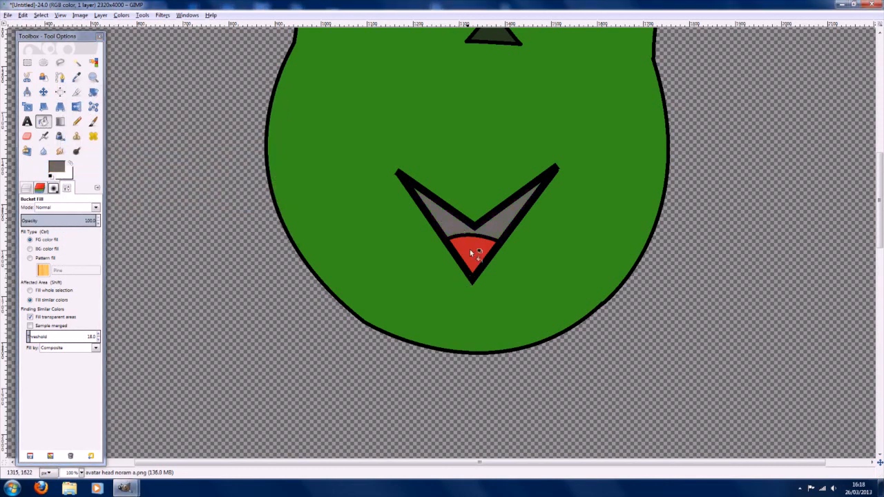
- Export the open-mouth head as "avatar head normal b.png" in the Tutorial folder with the default PNG options
{"action": "scroll", "coordinate": [462, 129], "scroll_direction": "down", "scroll_amount": 2}
{"action": "scroll", "coordinate": [462, 129], "scroll_direction": "down", "scroll_amount": 2}
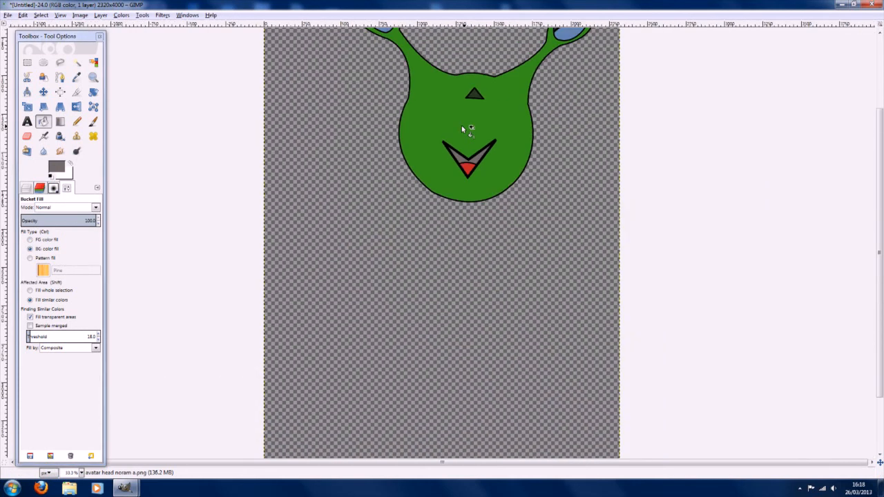
{"action": "scroll", "coordinate": [482, 128], "scroll_direction": "down", "scroll_amount": 1}
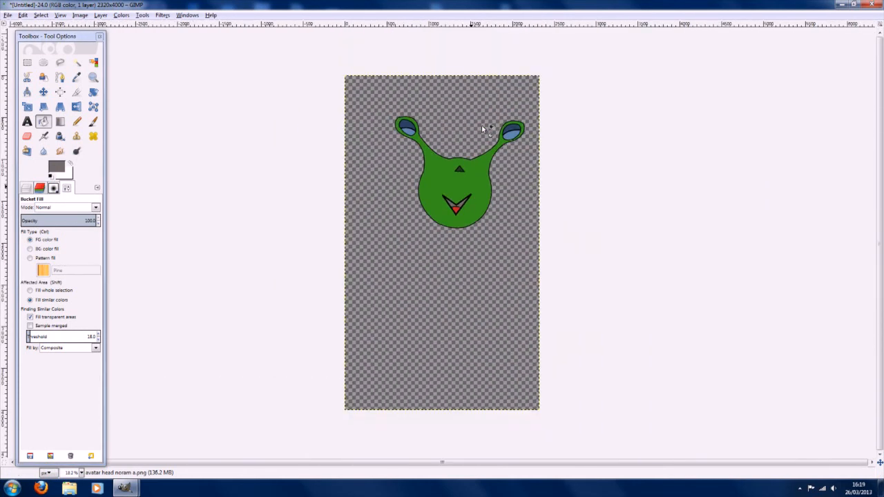
{"action": "left_click", "coordinate": [8, 14]}
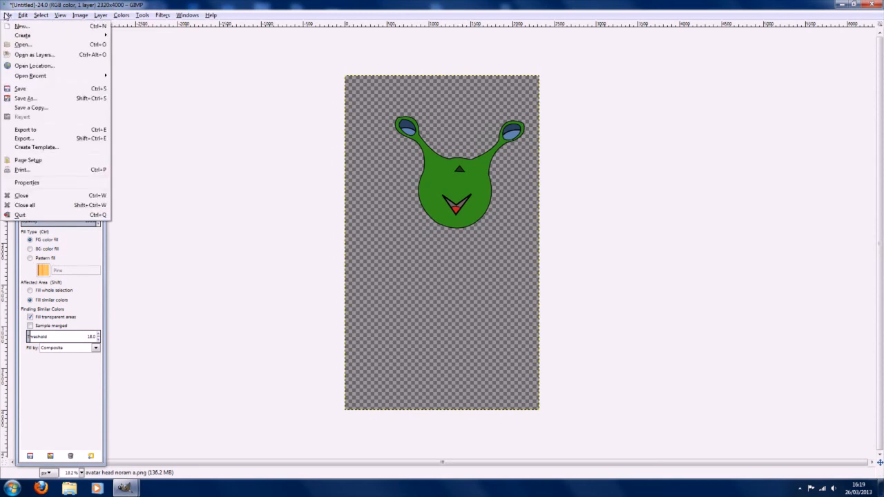
{"action": "left_click", "coordinate": [69, 138]}
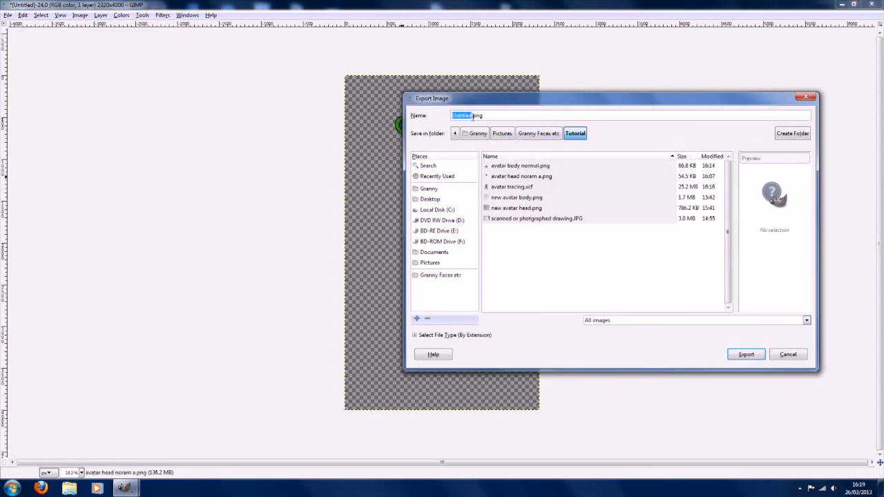
{"action": "type", "text": "avatar head normal b"}
{"action": "key", "text": "Return"}
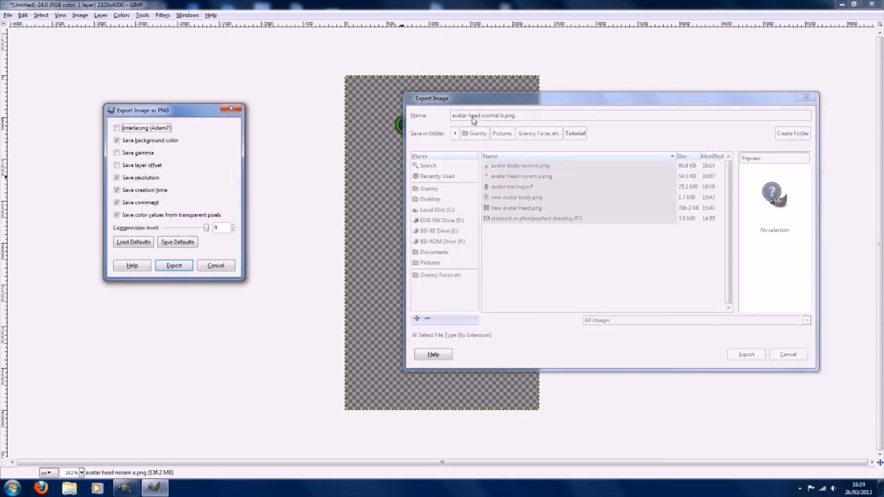
{"action": "left_click", "coordinate": [179, 267]}
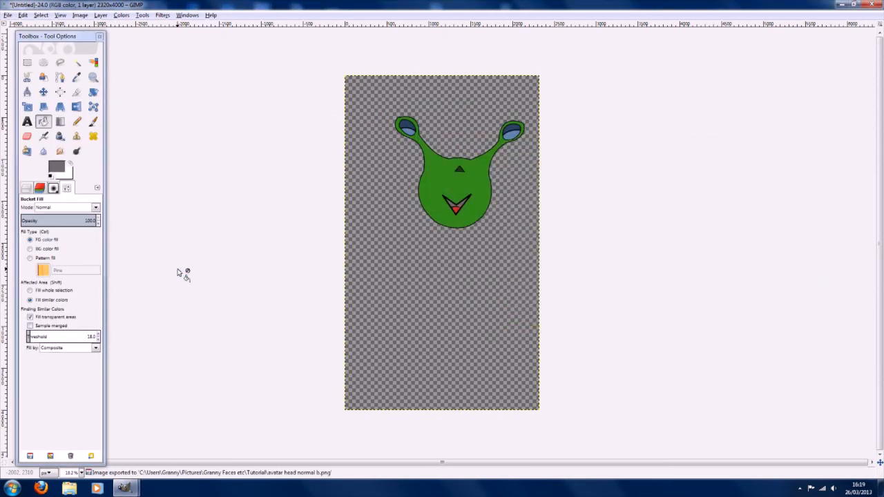
{"action": "left_click", "coordinate": [27, 63]}
{"action": "left_click", "coordinate": [306, 132]}
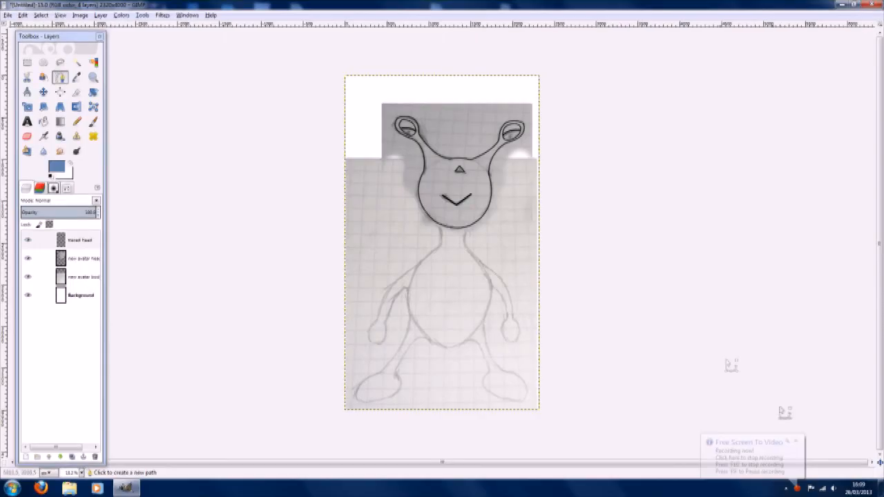
- Add a new layer named "traced body" and trace the sketched neck and torso outline with a closed path
{"action": "right_click", "coordinate": [76, 239]}
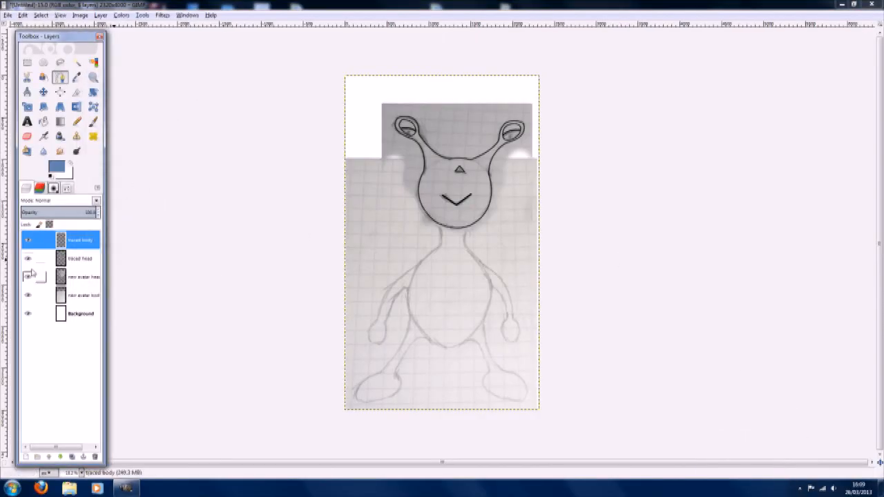
{"action": "scroll", "coordinate": [470, 283], "scroll_direction": "up", "scroll_amount": 3}
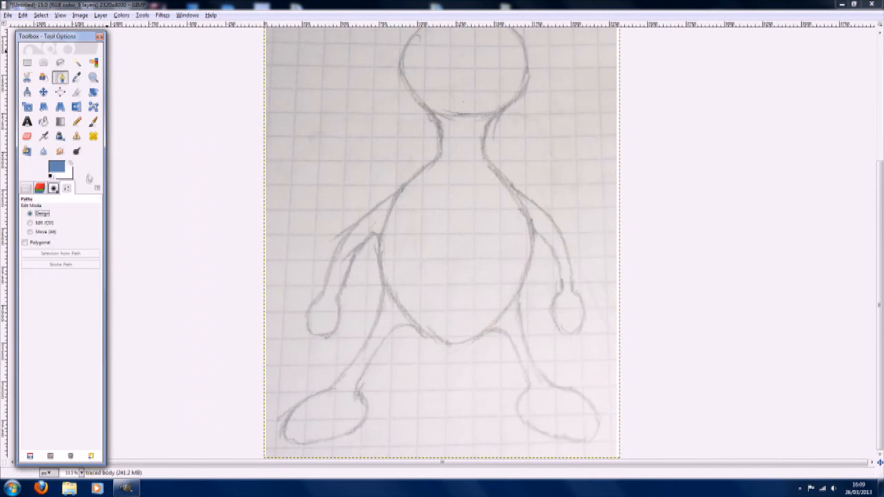
{"action": "left_click", "coordinate": [428, 113]}
{"action": "left_click", "coordinate": [438, 154]}
{"action": "left_click_drag", "start_coordinate": [373, 245], "coordinate": [383, 284]}
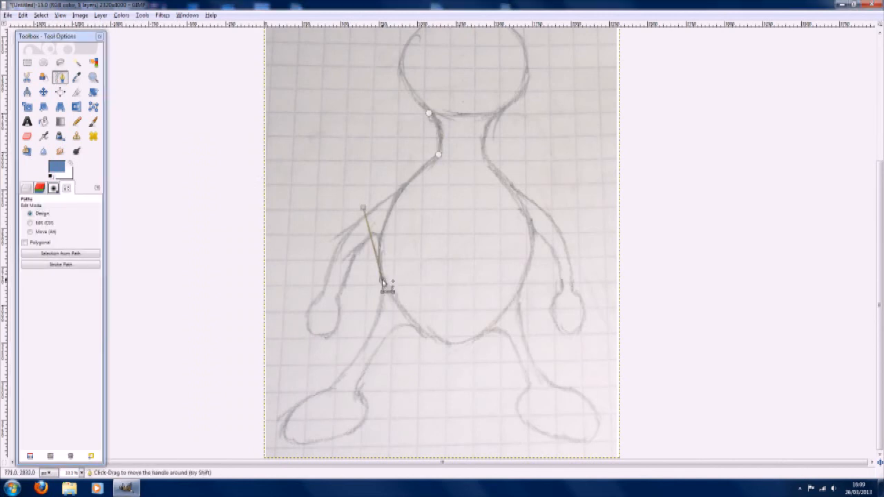
{"action": "left_click_drag", "start_coordinate": [447, 342], "coordinate": [452, 350]}
{"action": "left_click_drag", "start_coordinate": [527, 270], "coordinate": [551, 195]}
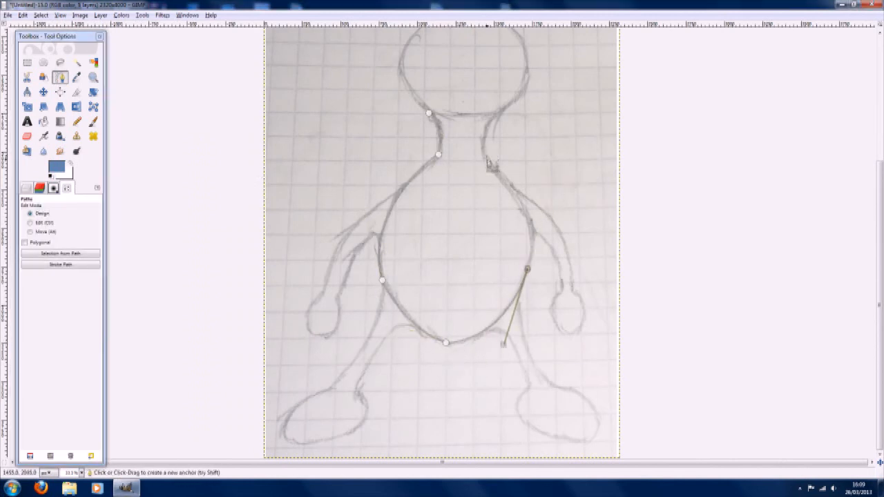
{"action": "mouse_move", "coordinate": [487, 156]}
{"action": "left_mouse_down"}
{"action": "mouse_move", "coordinate": [424, 97]}
{"action": "mouse_move", "coordinate": [486, 156]}
{"action": "left_mouse_up"}
{"action": "left_click_drag", "start_coordinate": [495, 116], "coordinate": [515, 100]}
{"action": "left_click_drag", "start_coordinate": [515, 99], "coordinate": [495, 116]}
{"action": "left_click", "coordinate": [429, 115], "text": "ctrl"}
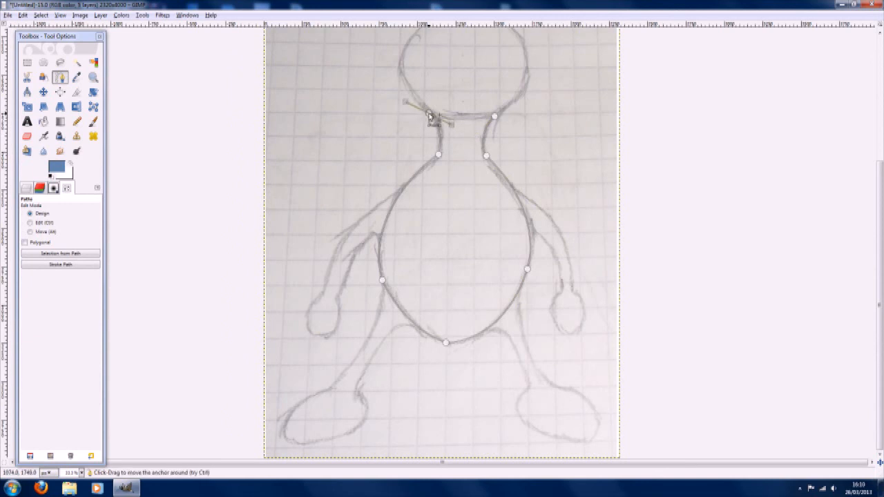
- Stroke the neck and torso path with a solid black line
{"action": "left_click", "coordinate": [60, 265]}
{"action": "left_click", "coordinate": [199, 255]}
{"action": "left_click", "coordinate": [27, 63]}
{"action": "left_click", "coordinate": [50, 177]}
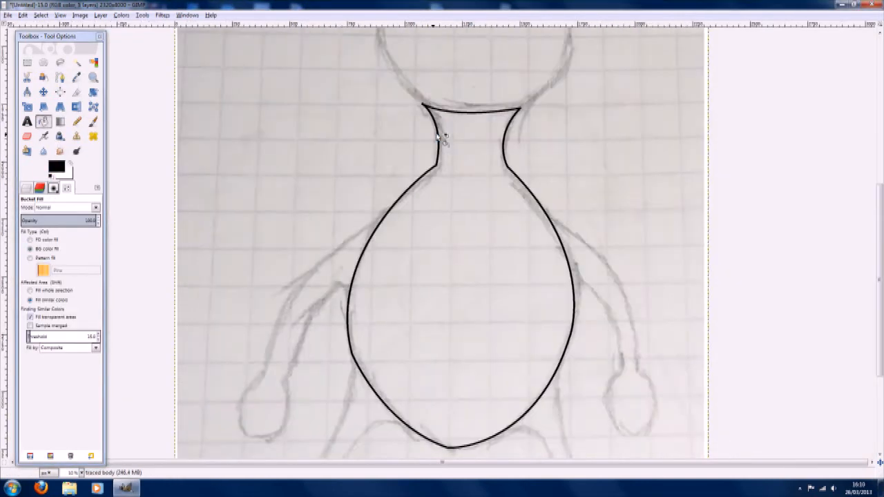
- Trace the sketched arm and hand on the drawing's left side with a path and stroke it in solid black
{"action": "left_click", "coordinate": [406, 185]}
{"action": "mouse_move", "coordinate": [339, 247]}
{"action": "left_mouse_down"}
{"action": "mouse_move", "coordinate": [310, 297]}
{"action": "mouse_move", "coordinate": [328, 307]}
{"action": "mouse_move", "coordinate": [323, 291]}
{"action": "left_mouse_up"}
{"action": "left_click_drag", "start_coordinate": [314, 336], "coordinate": [338, 353]}
{"action": "left_click_drag", "start_coordinate": [338, 353], "coordinate": [315, 337]}
{"action": "mouse_move", "coordinate": [338, 298]}
{"action": "left_mouse_down"}
{"action": "mouse_move", "coordinate": [330, 256]}
{"action": "mouse_move", "coordinate": [337, 298]}
{"action": "left_mouse_up"}
{"action": "mouse_move", "coordinate": [373, 235]}
{"action": "left_mouse_down"}
{"action": "mouse_move", "coordinate": [392, 230]}
{"action": "mouse_move", "coordinate": [375, 236]}
{"action": "left_mouse_up"}
{"action": "left_click_drag", "start_coordinate": [379, 245], "coordinate": [383, 260]}
{"action": "left_click", "coordinate": [60, 265]}
{"action": "left_click", "coordinate": [199, 255]}
{"action": "left_click", "coordinate": [27, 63]}
- Trace the sketched arm and hand on the drawing's right side with a path and stroke it in solid black
{"action": "left_click", "coordinate": [60, 78]}
{"action": "left_click", "coordinate": [512, 187]}
{"action": "mouse_move", "coordinate": [573, 289]}
{"action": "left_mouse_down"}
{"action": "mouse_move", "coordinate": [577, 345]}
{"action": "mouse_move", "coordinate": [565, 355]}
{"action": "left_mouse_up"}
{"action": "left_click_drag", "start_coordinate": [565, 356], "coordinate": [572, 290]}
{"action": "left_click_drag", "start_coordinate": [571, 336], "coordinate": [541, 352]}
{"action": "left_click_drag", "start_coordinate": [541, 352], "coordinate": [571, 335]}
{"action": "left_click_drag", "start_coordinate": [561, 295], "coordinate": [587, 274]}
{"action": "left_click_drag", "start_coordinate": [587, 273], "coordinate": [561, 295]}
{"action": "left_click_drag", "start_coordinate": [530, 231], "coordinate": [487, 218]}
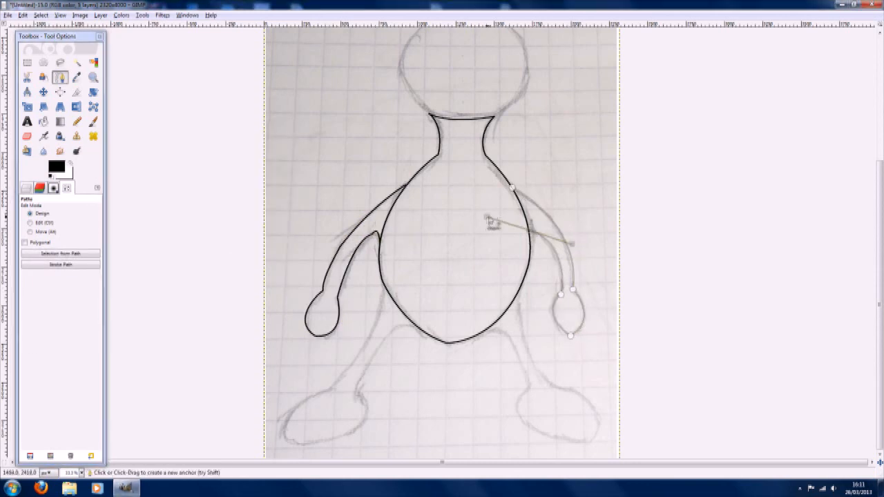
{"action": "left_click", "coordinate": [60, 265]}
{"action": "left_click", "coordinate": [224, 274]}
{"action": "left_click", "coordinate": [27, 62]}
- Trace the sketched leg and foot on the drawing's left side with a path and stroke it in solid black
{"action": "left_click", "coordinate": [60, 78]}
{"action": "left_click", "coordinate": [383, 283]}
{"action": "left_click_drag", "start_coordinate": [330, 391], "coordinate": [289, 440]}
{"action": "left_click_drag", "start_coordinate": [289, 440], "coordinate": [330, 390]}
{"action": "left_click_drag", "start_coordinate": [285, 438], "coordinate": [293, 459]}
{"action": "left_click_drag", "start_coordinate": [294, 458], "coordinate": [373, 415]}
{"action": "left_click_drag", "start_coordinate": [373, 416], "coordinate": [331, 424]}
{"action": "left_click_drag", "start_coordinate": [367, 392], "coordinate": [366, 371]}
{"action": "mouse_move", "coordinate": [357, 379]}
{"action": "left_mouse_down"}
{"action": "mouse_move", "coordinate": [341, 377]}
{"action": "mouse_move", "coordinate": [356, 379]}
{"action": "left_mouse_up"}
{"action": "mouse_move", "coordinate": [395, 312]}
{"action": "left_mouse_down"}
{"action": "mouse_move", "coordinate": [424, 287]}
{"action": "mouse_move", "coordinate": [395, 313]}
{"action": "left_mouse_up"}
{"action": "left_click_drag", "start_coordinate": [421, 314], "coordinate": [437, 326]}
{"action": "left_click", "coordinate": [60, 265]}
{"action": "left_click", "coordinate": [164, 176]}
{"action": "left_click", "coordinate": [27, 63]}
- Trace the sketched leg and foot on the drawing's right side with a path and stroke it in solid black
{"action": "left_click", "coordinate": [60, 78]}
{"action": "left_click", "coordinate": [521, 267]}
{"action": "left_click_drag", "start_coordinate": [551, 370], "coordinate": [594, 407]}
{"action": "mouse_move", "coordinate": [594, 408]}
{"action": "left_mouse_down"}
{"action": "mouse_move", "coordinate": [550, 369]}
{"action": "mouse_move", "coordinate": [605, 419]}
{"action": "mouse_move", "coordinate": [563, 442]}
{"action": "left_mouse_up"}
{"action": "mouse_move", "coordinate": [517, 394]}
{"action": "left_mouse_down"}
{"action": "mouse_move", "coordinate": [475, 358]}
{"action": "mouse_move", "coordinate": [517, 394]}
{"action": "left_mouse_up"}
{"action": "left_click_drag", "start_coordinate": [530, 372], "coordinate": [544, 370]}
{"action": "left_click_drag", "start_coordinate": [507, 319], "coordinate": [486, 290]}
{"action": "mouse_move", "coordinate": [486, 290]}
{"action": "left_mouse_down"}
{"action": "mouse_move", "coordinate": [507, 320]}
{"action": "mouse_move", "coordinate": [462, 329]}
{"action": "left_mouse_up"}
{"action": "left_click_drag", "start_coordinate": [461, 330], "coordinate": [481, 318]}
{"action": "left_click", "coordinate": [60, 265]}
{"action": "left_click", "coordinate": [164, 176]}
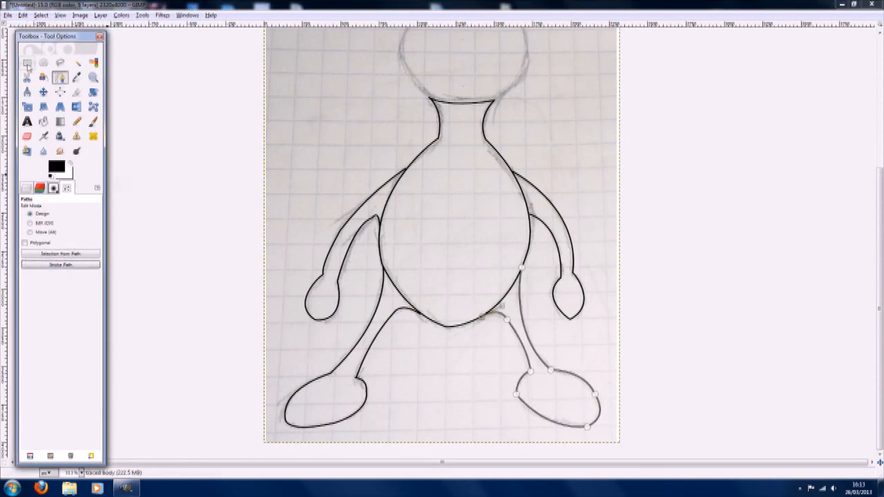
{"action": "left_click", "coordinate": [28, 63]}
- Copy the "traced body" layer and create a new image from the clipboard
{"action": "scroll", "coordinate": [442, 366], "scroll_direction": "down", "scroll_amount": 2}
{"action": "left_click", "coordinate": [27, 187]}
{"action": "key", "text": "ctrl+c"}
{"action": "left_click", "coordinate": [7, 14]}
{"action": "left_click", "coordinate": [145, 35]}
- Pick a green foreground color and bucket-fill the traced neck, torso, arms and legs
{"action": "scroll", "coordinate": [442, 394], "scroll_direction": "up", "scroll_amount": 2}
{"action": "left_click", "coordinate": [57, 167]}
{"action": "left_click", "coordinate": [277, 195]}
{"action": "left_click", "coordinate": [223, 230]}
{"action": "left_click", "coordinate": [43, 121]}
{"action": "left_click", "coordinate": [452, 172]}
{"action": "left_click", "coordinate": [557, 182]}
- Export the colored body as "avatar body normal.png" in the Tutorial folder with the default PNG options
{"action": "scroll", "coordinate": [552, 359], "scroll_direction": "down", "scroll_amount": 2}
{"action": "left_click", "coordinate": [7, 15]}
{"action": "left_click", "coordinate": [27, 147]}
{"action": "type", "text": "avatar body normal"}
{"action": "key", "text": "Return"}
{"action": "key", "text": "Return"}
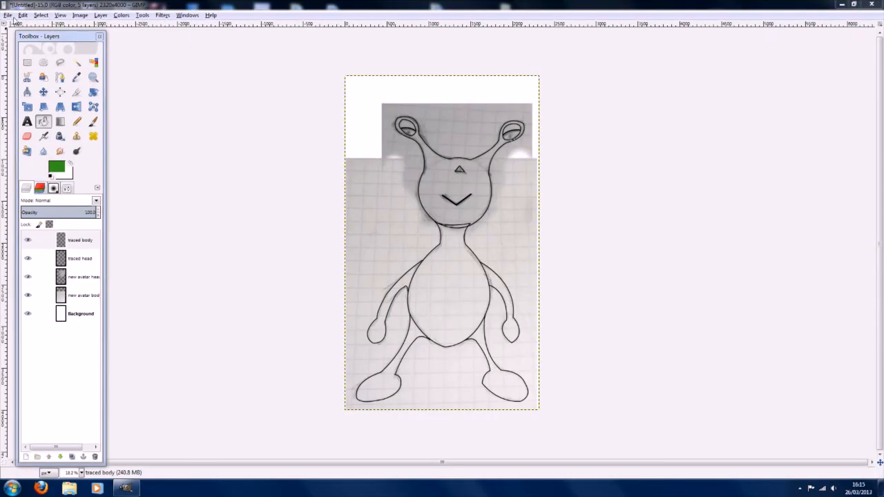
- Open "avatar head noram a.png" and "avatar body normal.png" as layers in the sketch image and select the body layer
{"action": "left_click", "coordinate": [11, 17]}
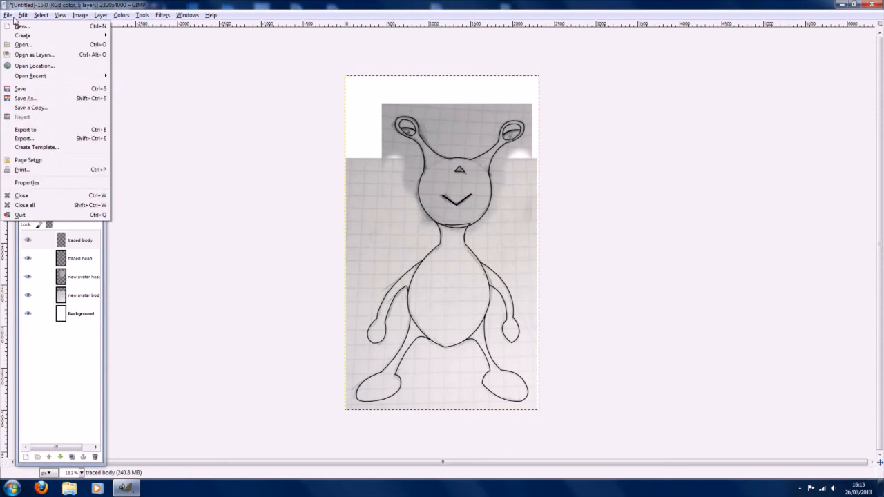
{"action": "left_click", "coordinate": [23, 44]}
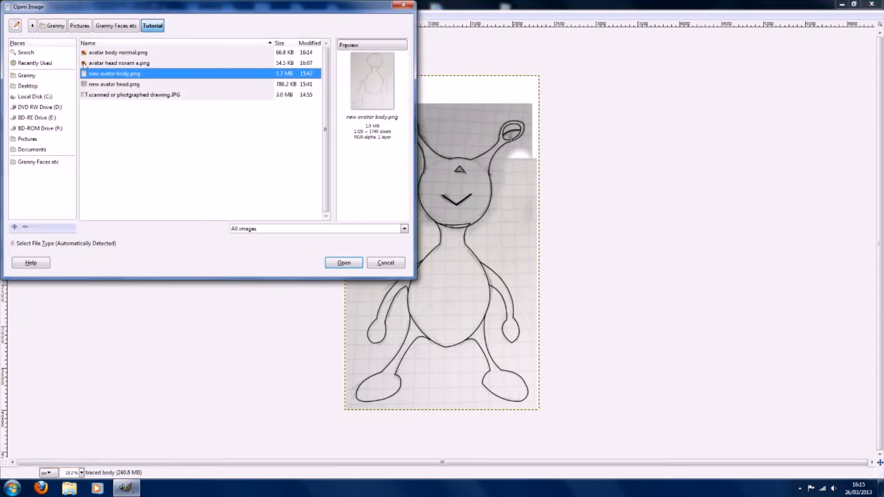
{"action": "left_click", "coordinate": [132, 65]}
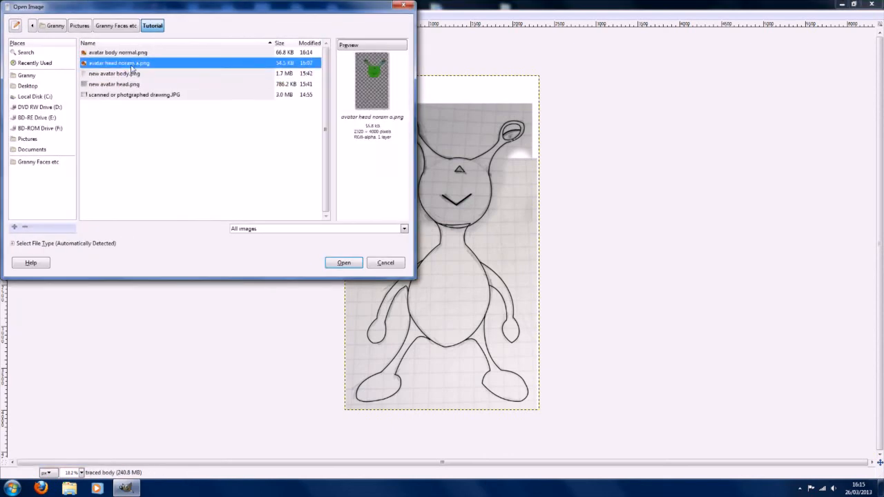
{"action": "right_click", "coordinate": [132, 66]}
{"action": "left_click", "coordinate": [126, 66]}
{"action": "left_click", "coordinate": [144, 51], "text": "ctrl"}
{"action": "left_click", "coordinate": [343, 262]}
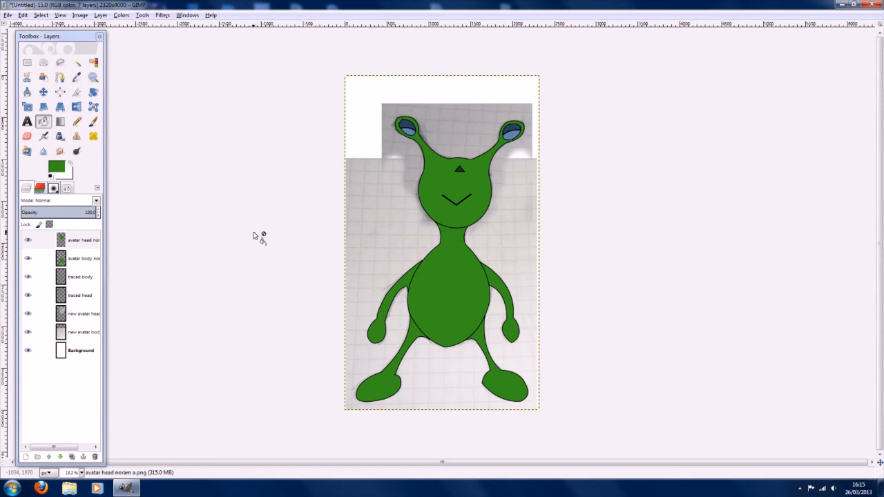
{"action": "left_click", "coordinate": [80, 258]}
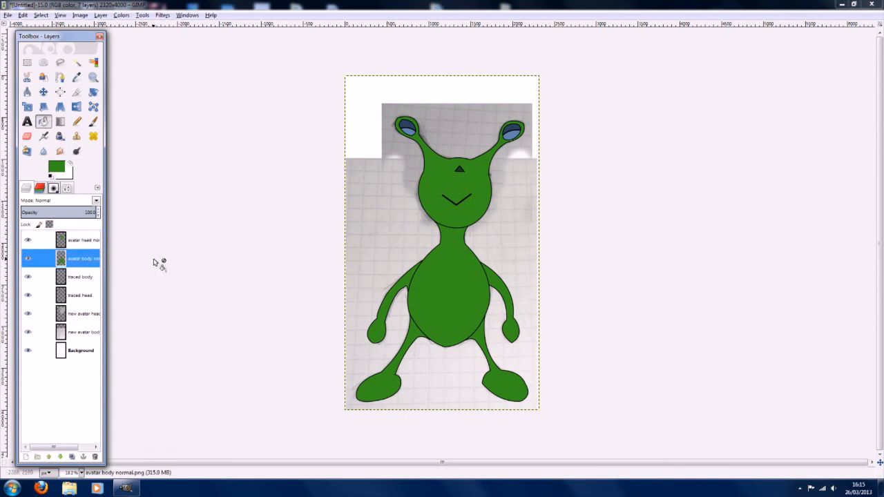